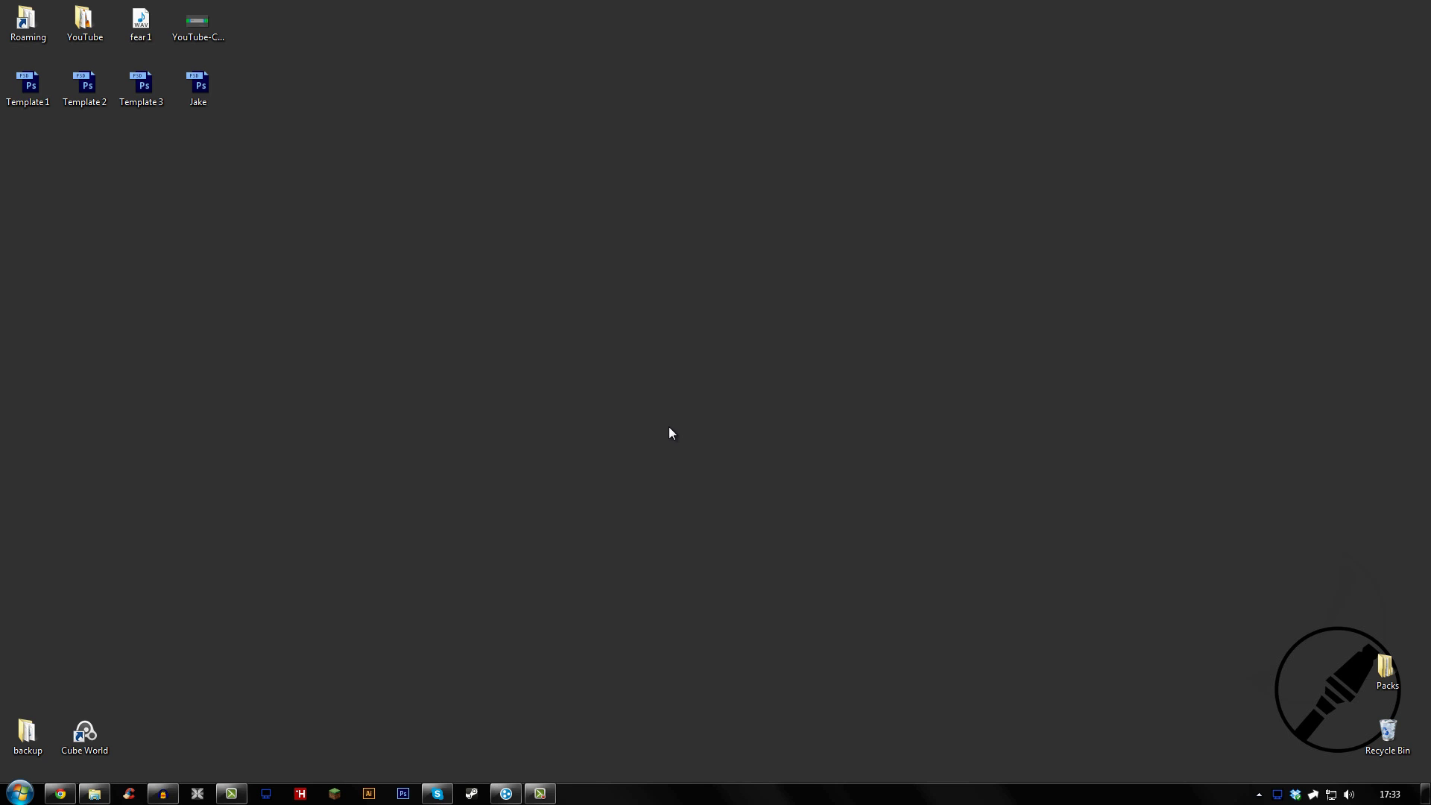
Review the Hamachi download page in Chrome, then minimize Chrome and bring up the Hamachi window
{"action": "left_click", "coordinate": [60, 793]}
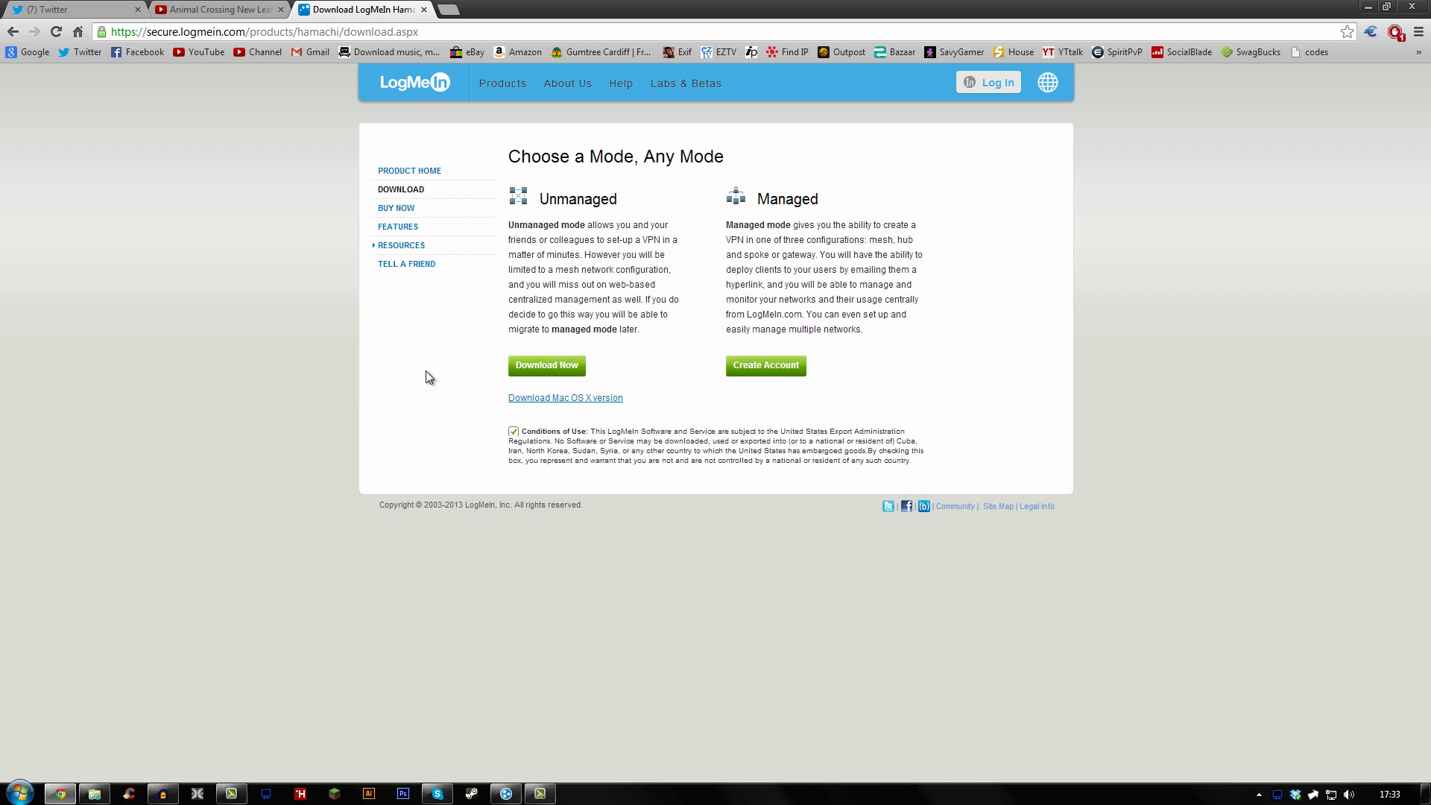
{"action": "left_click", "coordinate": [1369, 8]}
{"action": "left_click", "coordinate": [521, 799]}
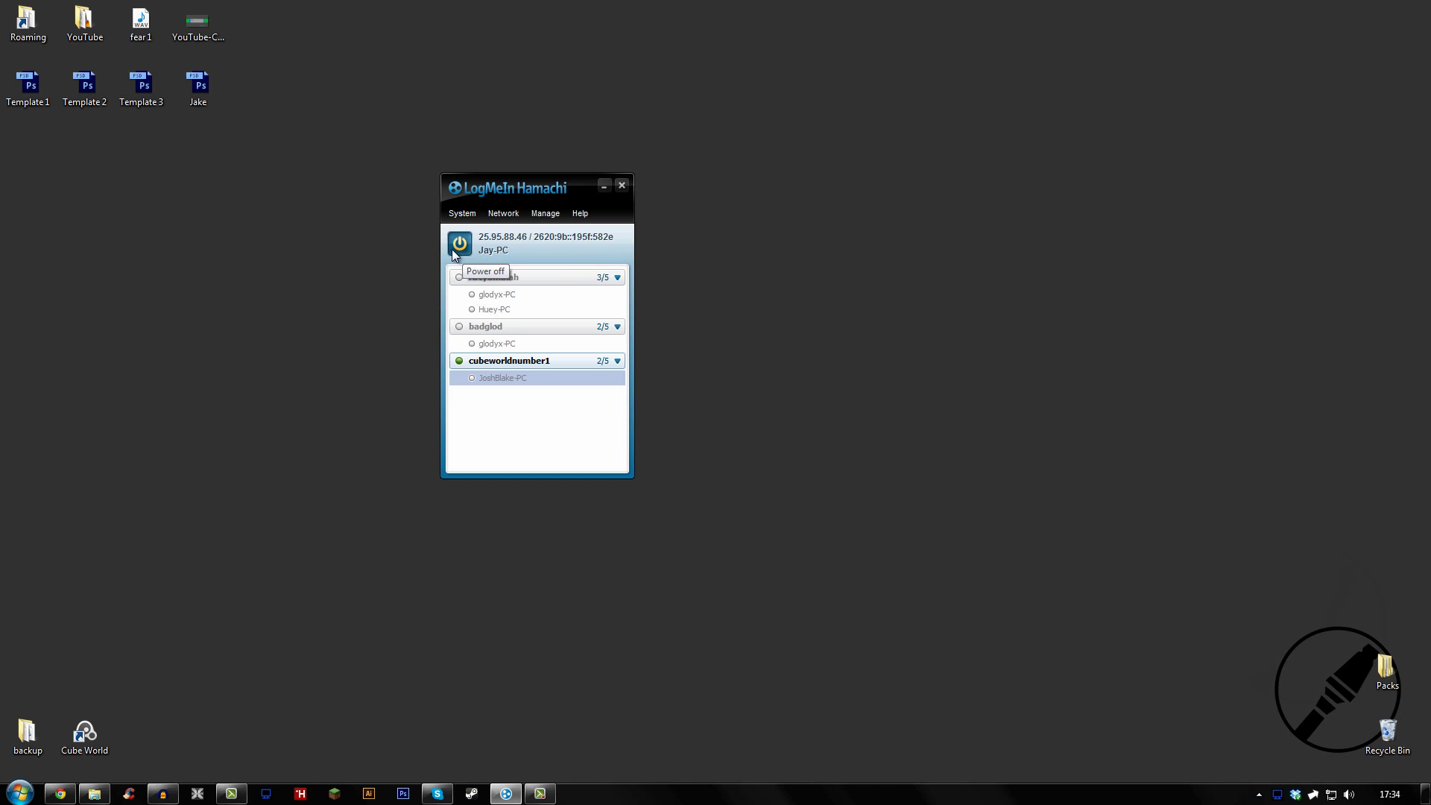
Create the Hamachi network 'youtubebadoomtch', entering and confirming a network password
{"action": "left_click", "coordinate": [504, 215]}
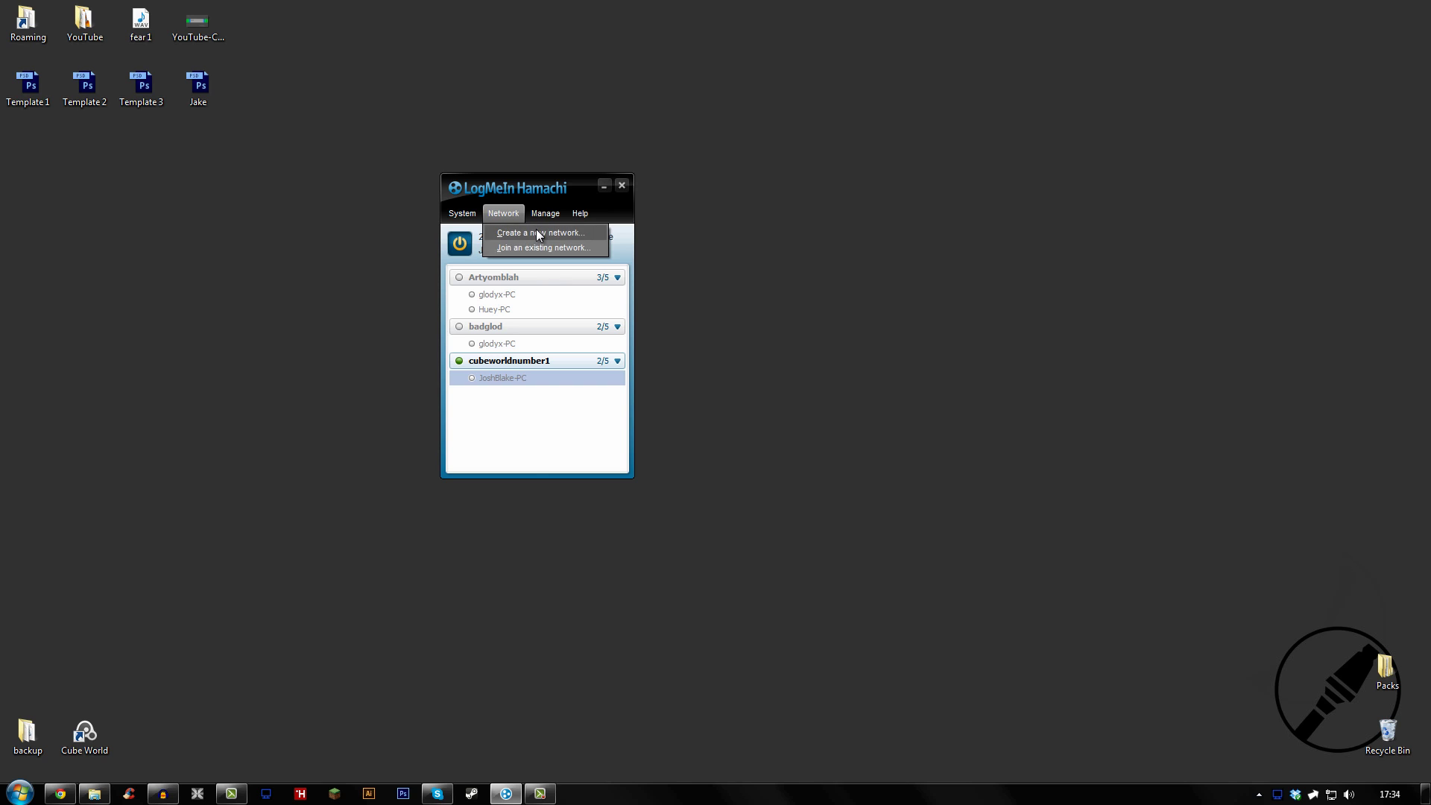
{"action": "left_click", "coordinate": [535, 229]}
{"action": "type", "text": "youtubebadoomtch"}
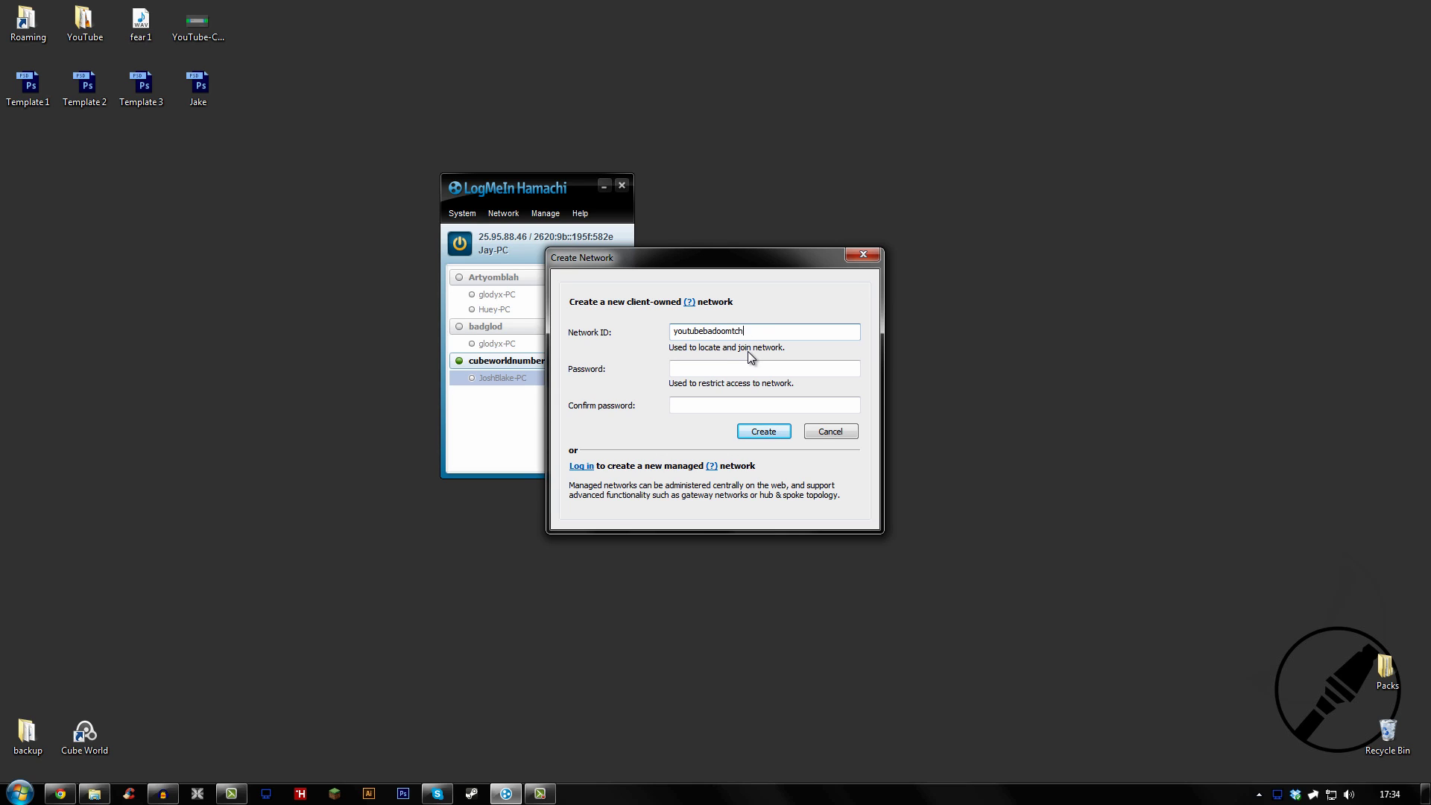
{"action": "key", "text": "Tab"}
{"action": "type", "text": "123"}
{"action": "key", "text": "Tab"}
{"action": "type", "text": "12"}
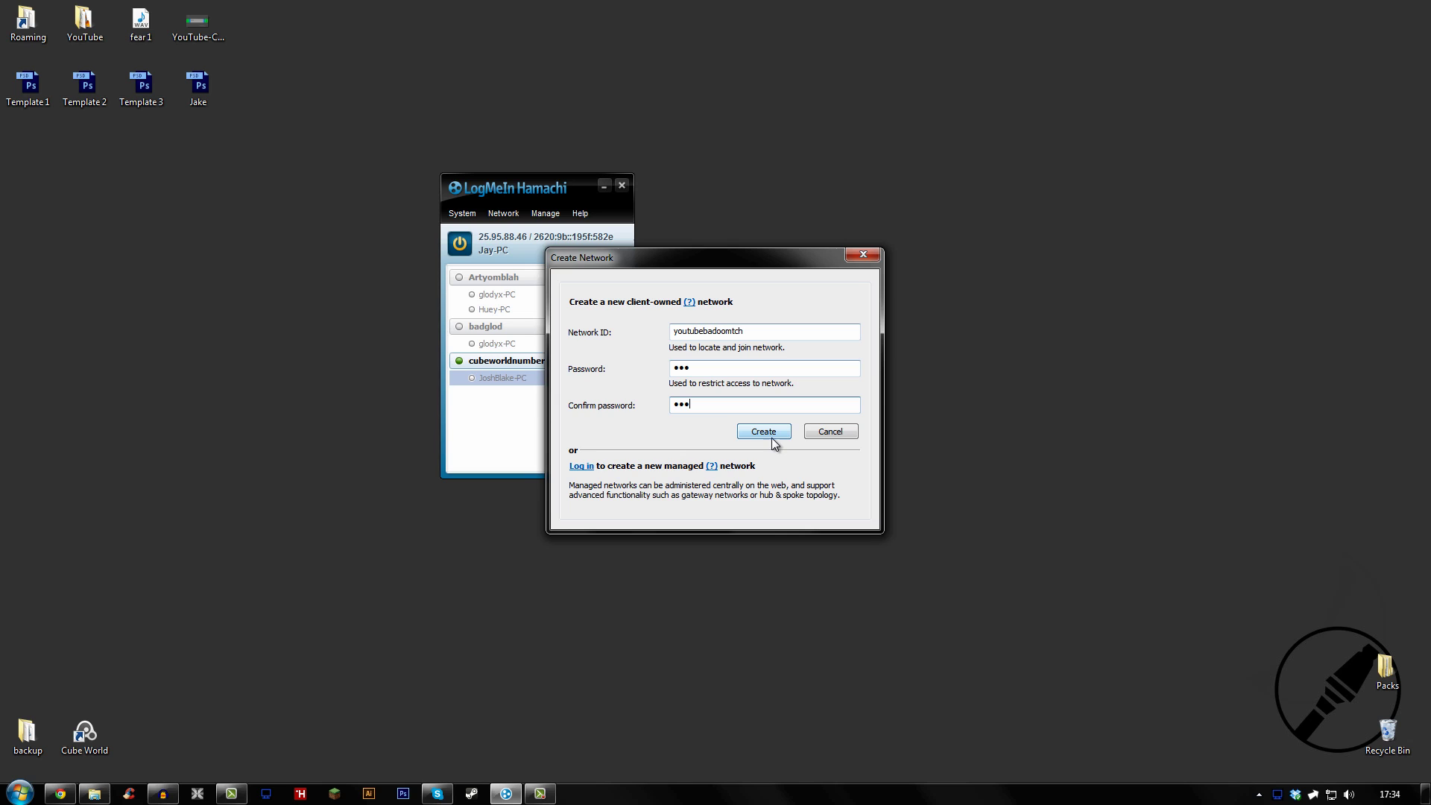
{"action": "left_click", "coordinate": [775, 438]}
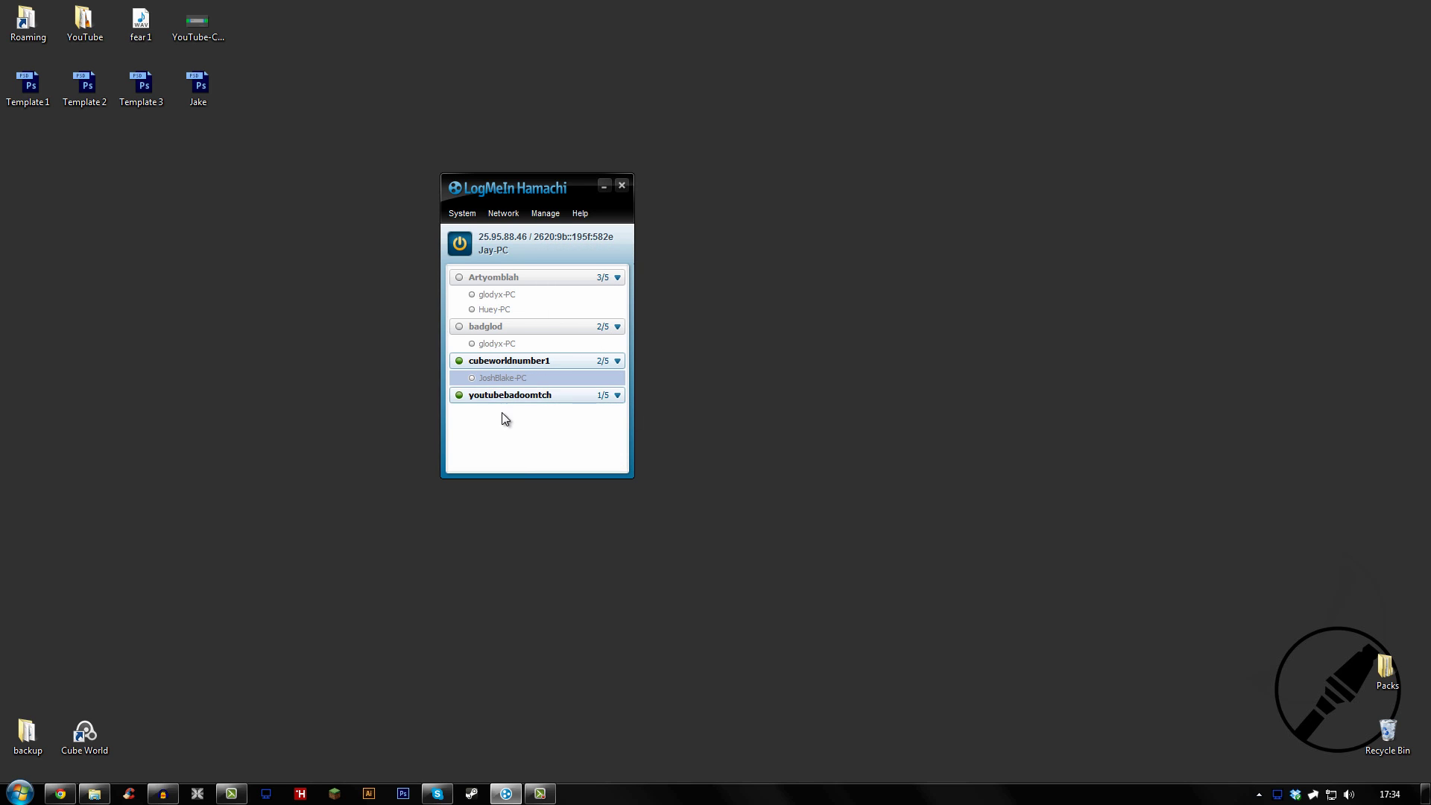
Open the Join an existing network dialog, then cancel it without joining
{"action": "mouse_move", "coordinate": [542, 395]}
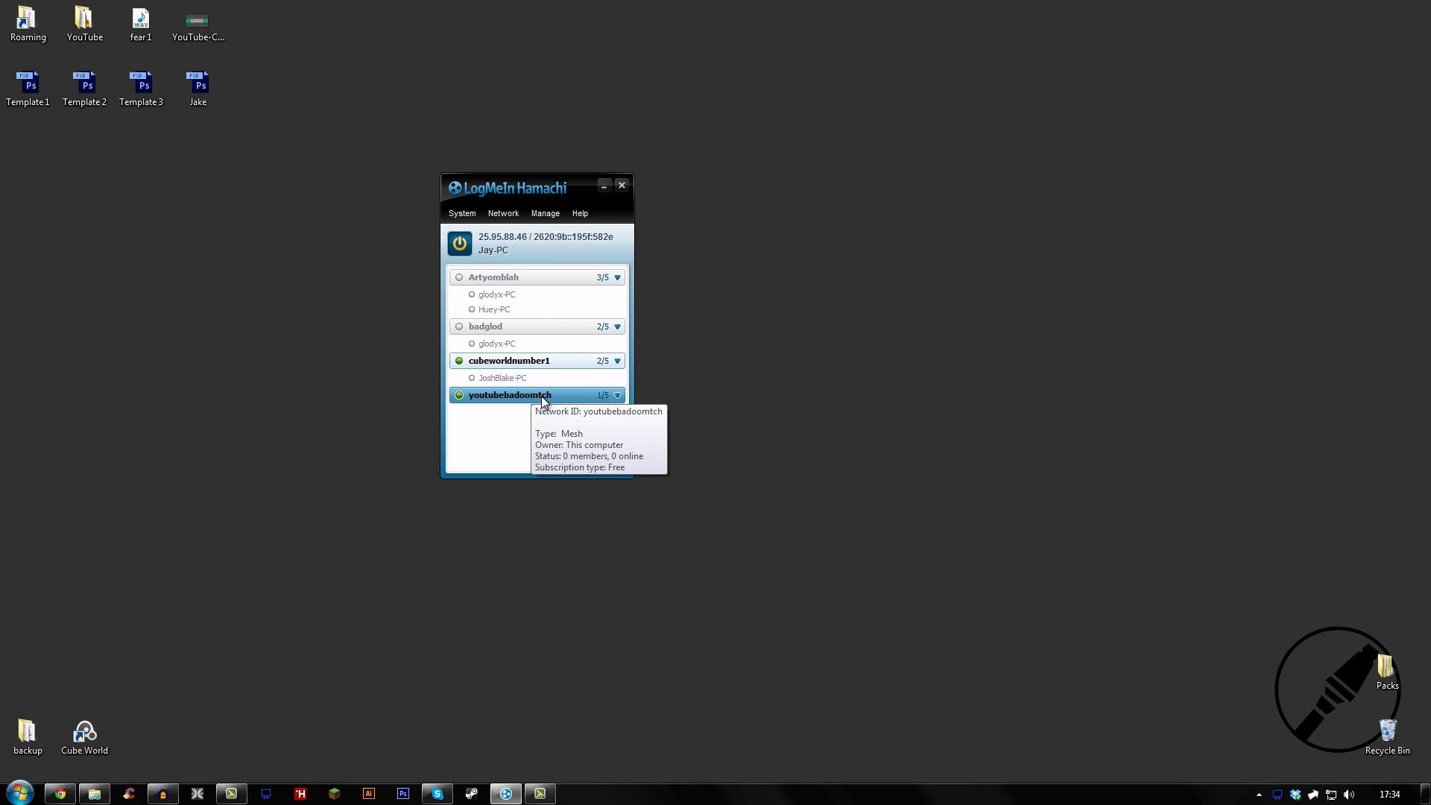
{"action": "left_click", "coordinate": [503, 214]}
{"action": "left_click", "coordinate": [536, 248]}
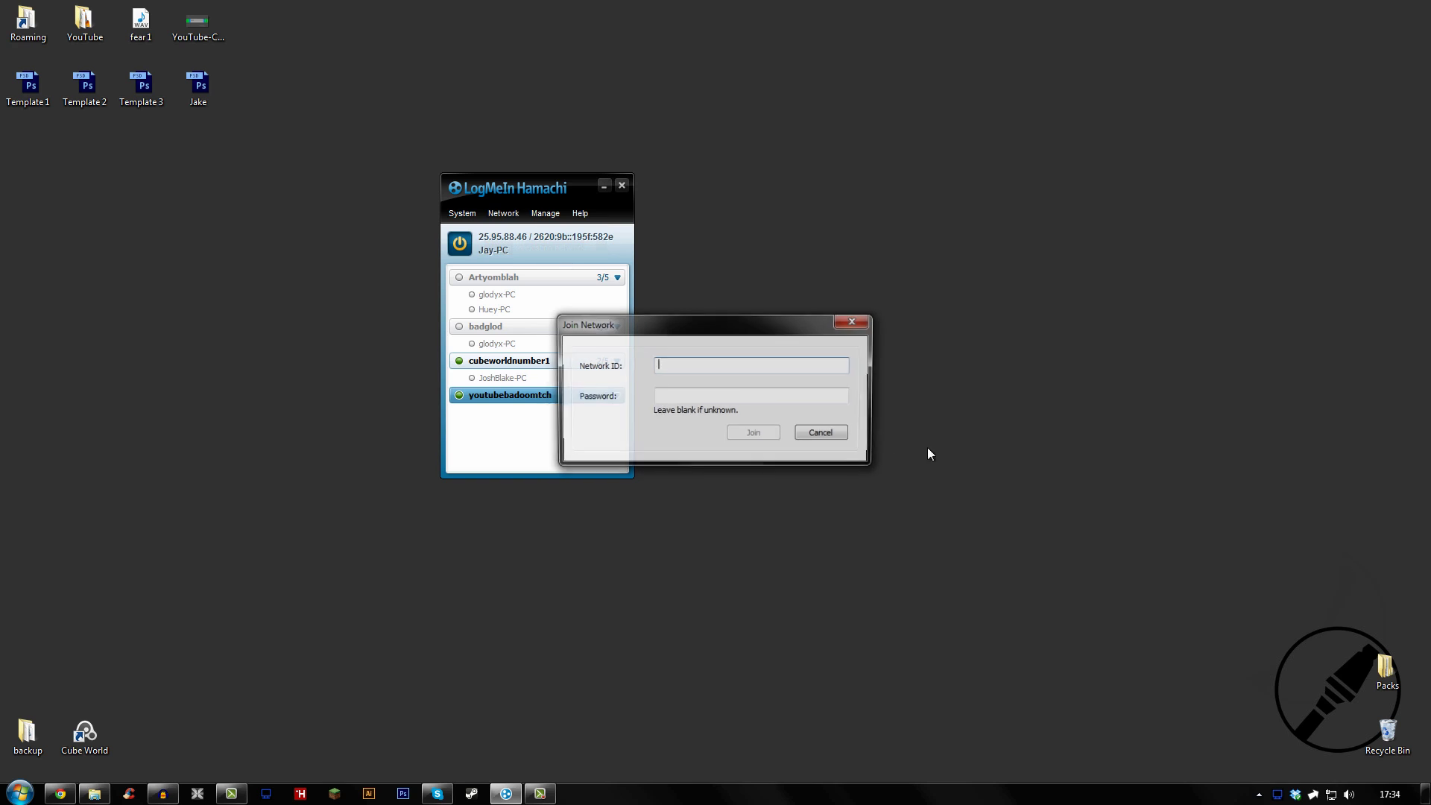
{"action": "left_click_drag", "start_coordinate": [702, 334], "coordinate": [736, 300]}
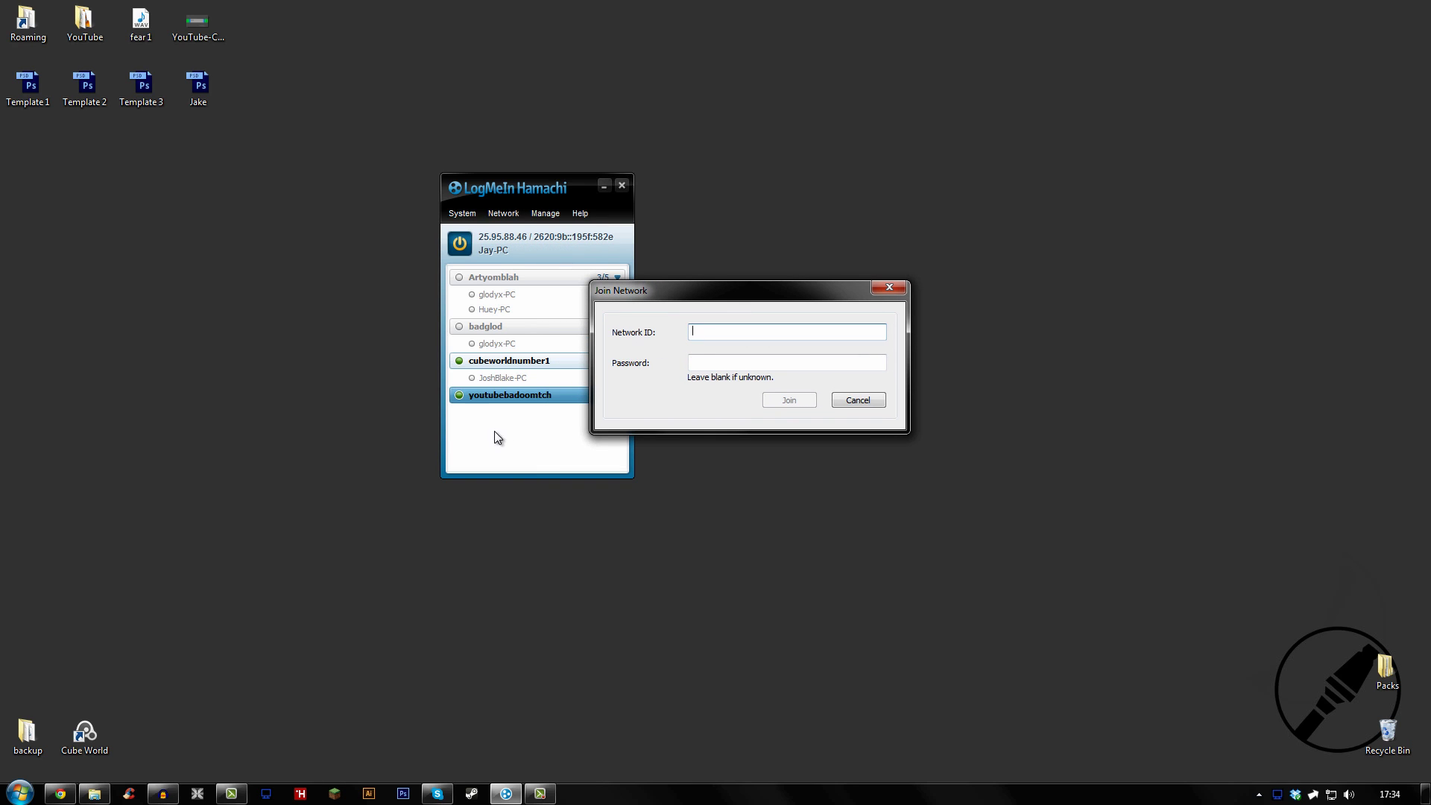
{"action": "left_click", "coordinate": [745, 365]}
{"action": "left_click", "coordinate": [890, 287]}
Delete the youtubebadoomtch network and confirm the deletion
{"action": "right_click", "coordinate": [561, 394]}
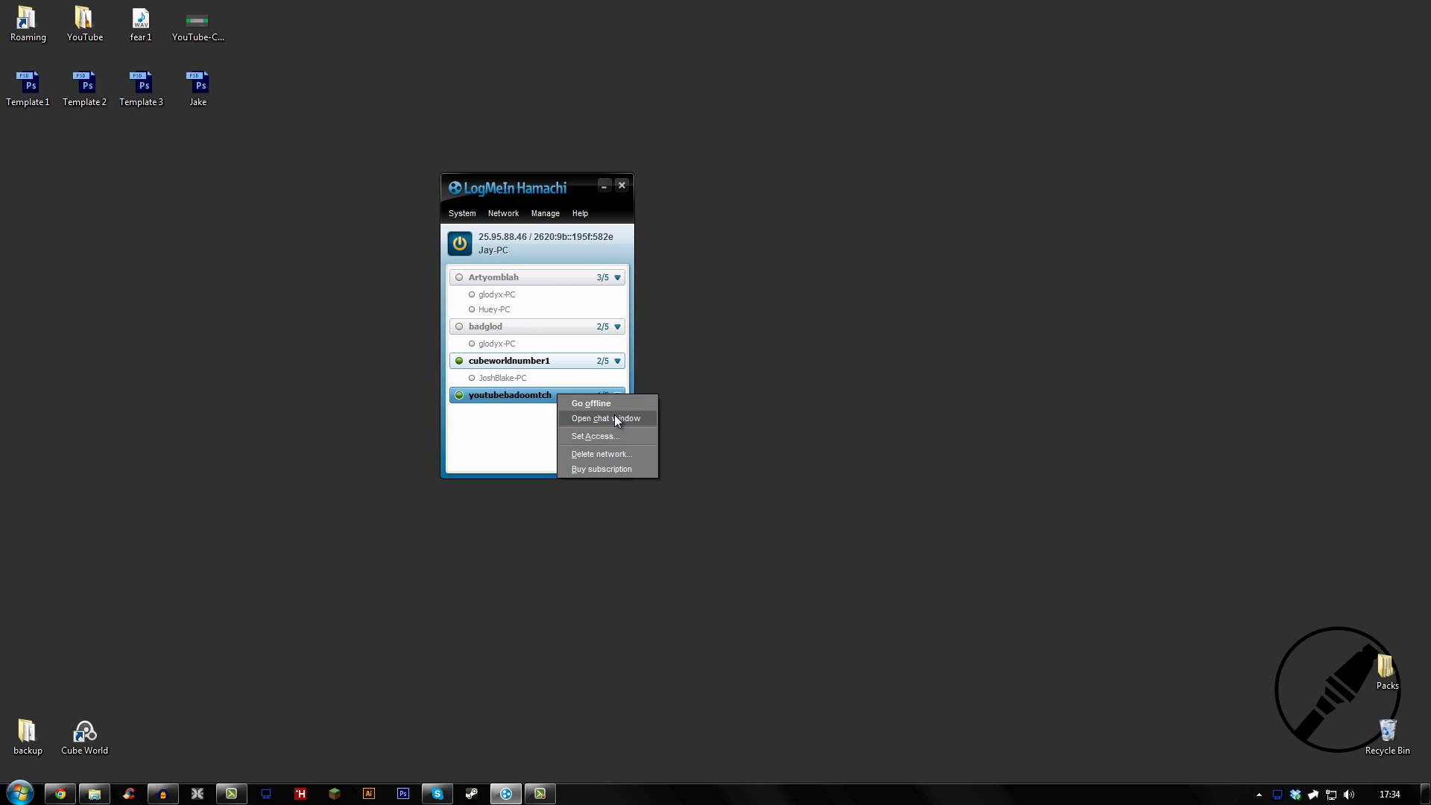
{"action": "left_click", "coordinate": [615, 454]}
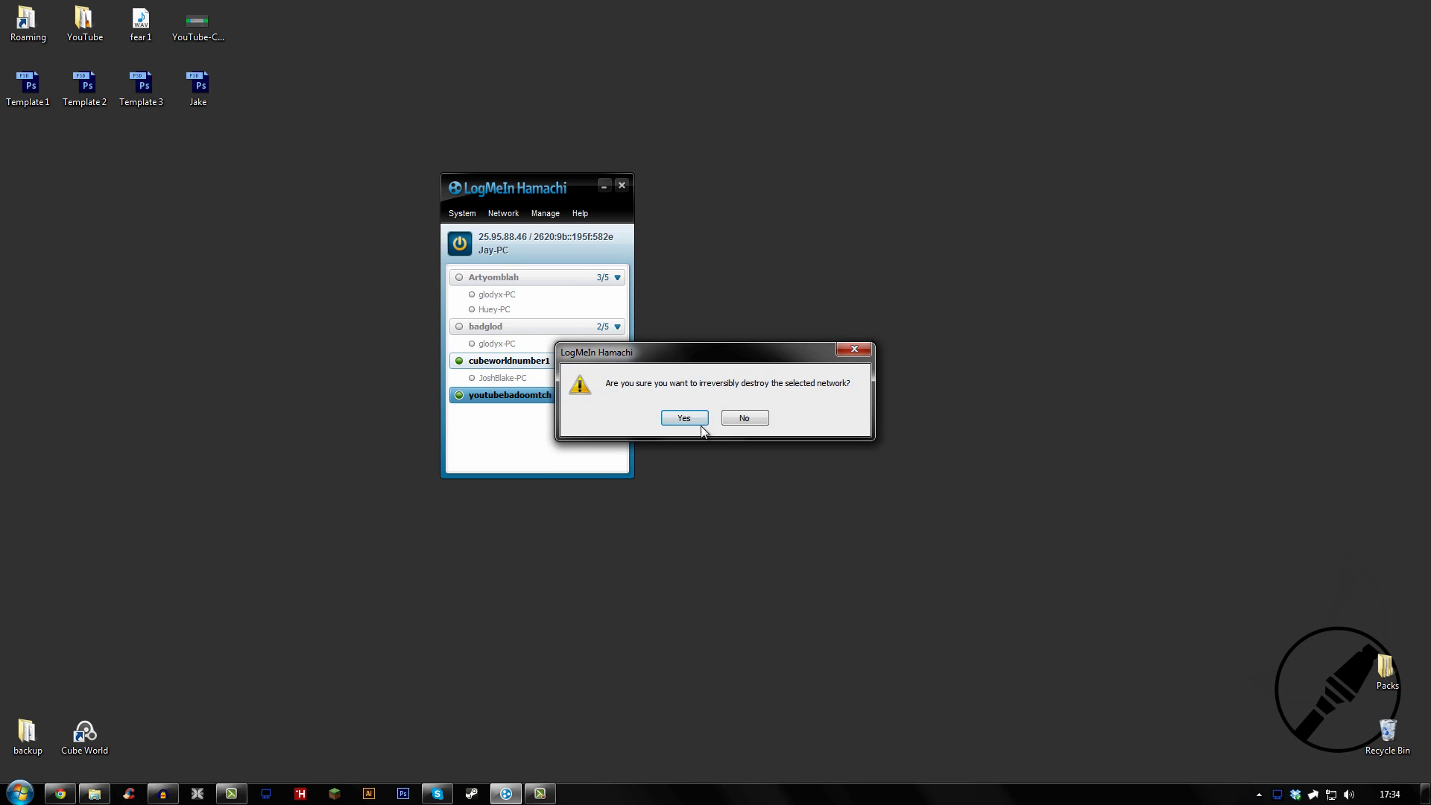
{"action": "left_click", "coordinate": [699, 422]}
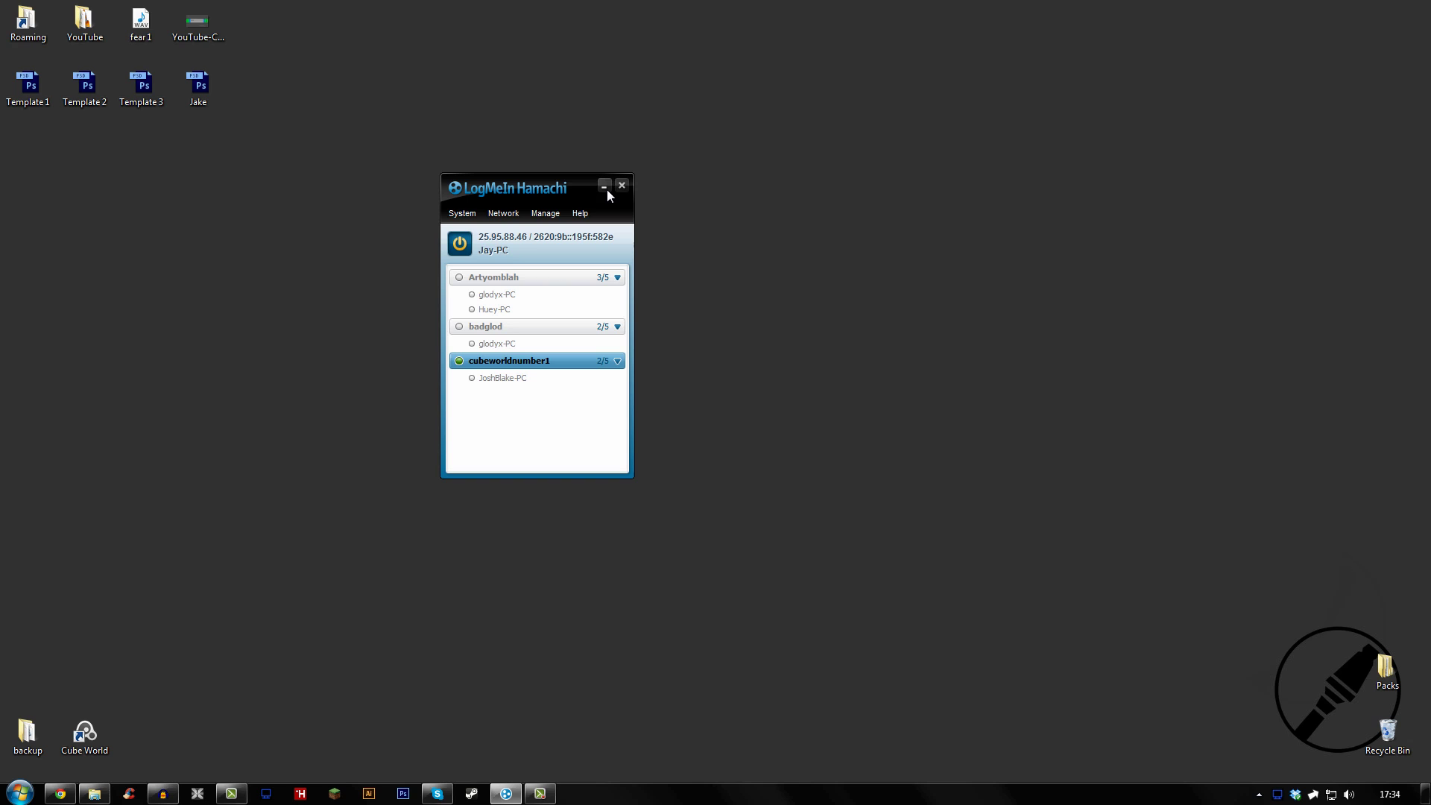
{"action": "left_click", "coordinate": [491, 243]}
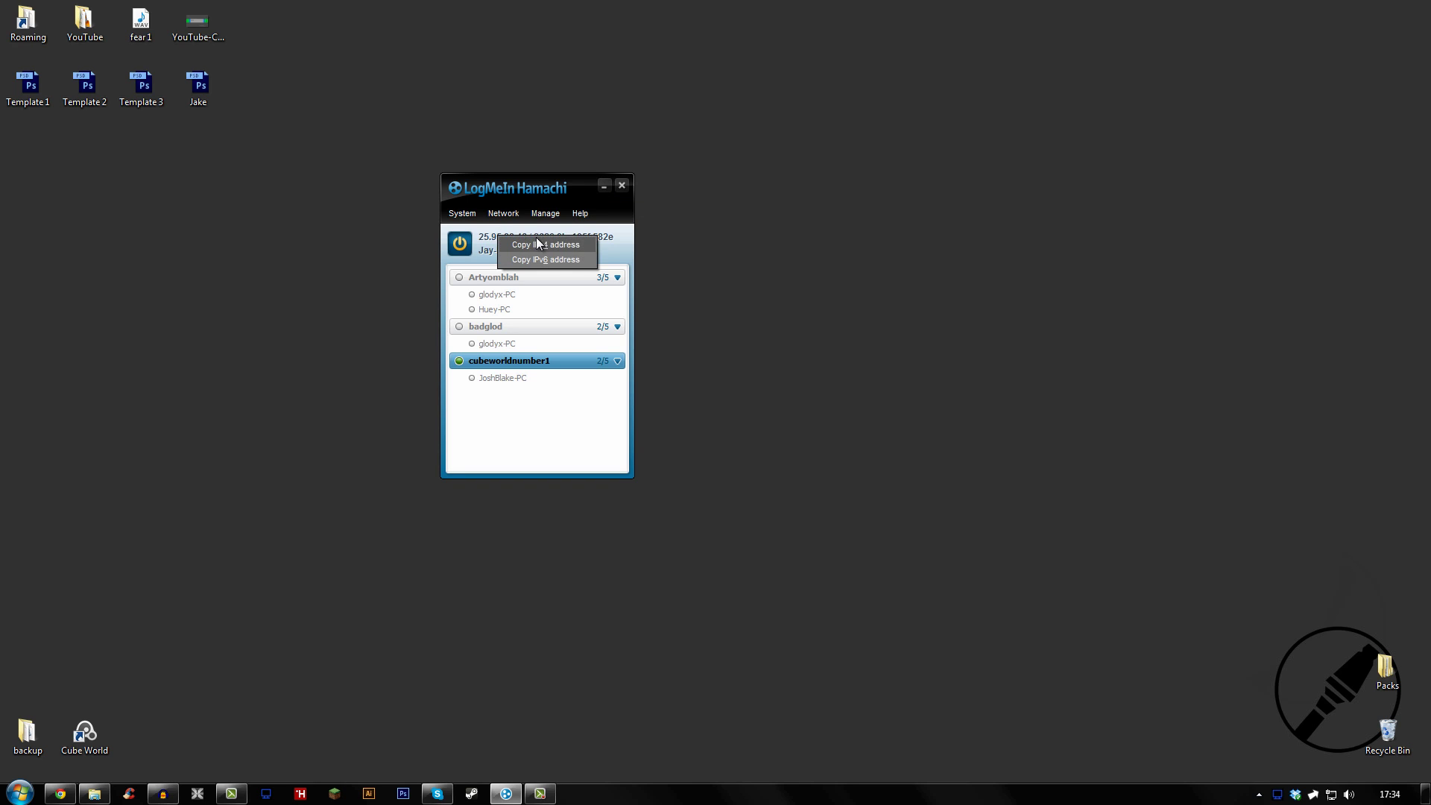
{"action": "left_click", "coordinate": [518, 243]}
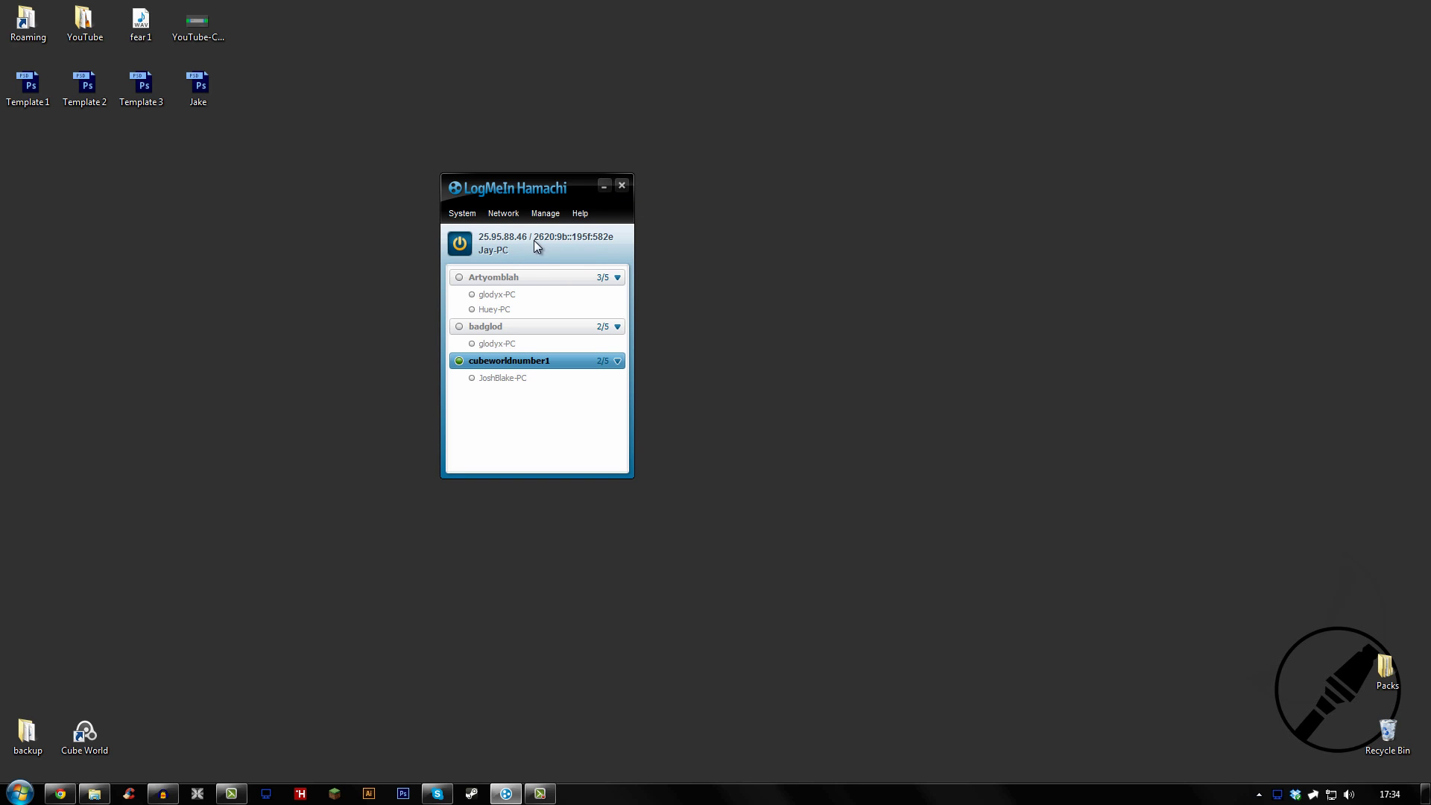
{"action": "left_click", "coordinate": [507, 239]}
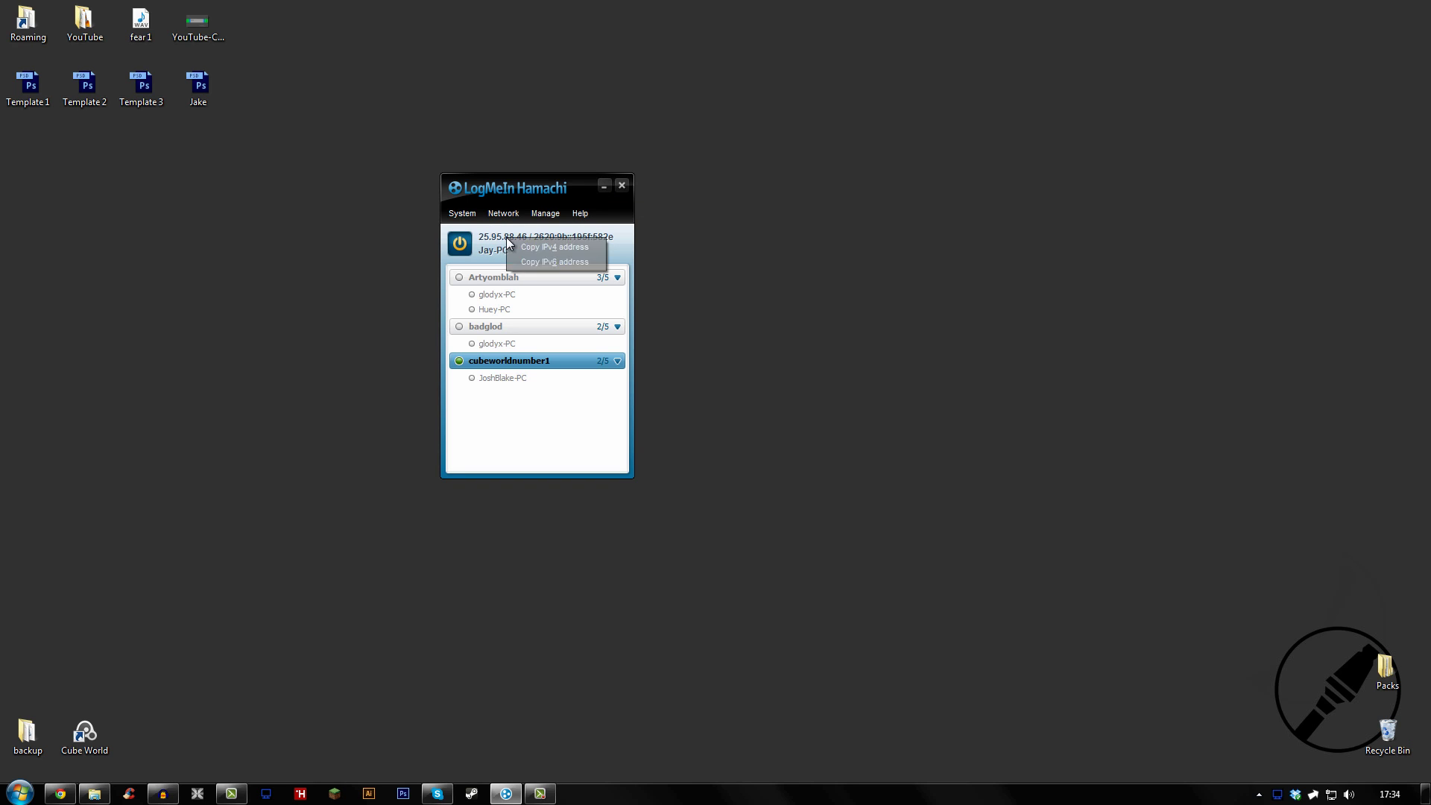
{"action": "left_click", "coordinate": [617, 241]}
{"action": "left_click", "coordinate": [545, 247]}
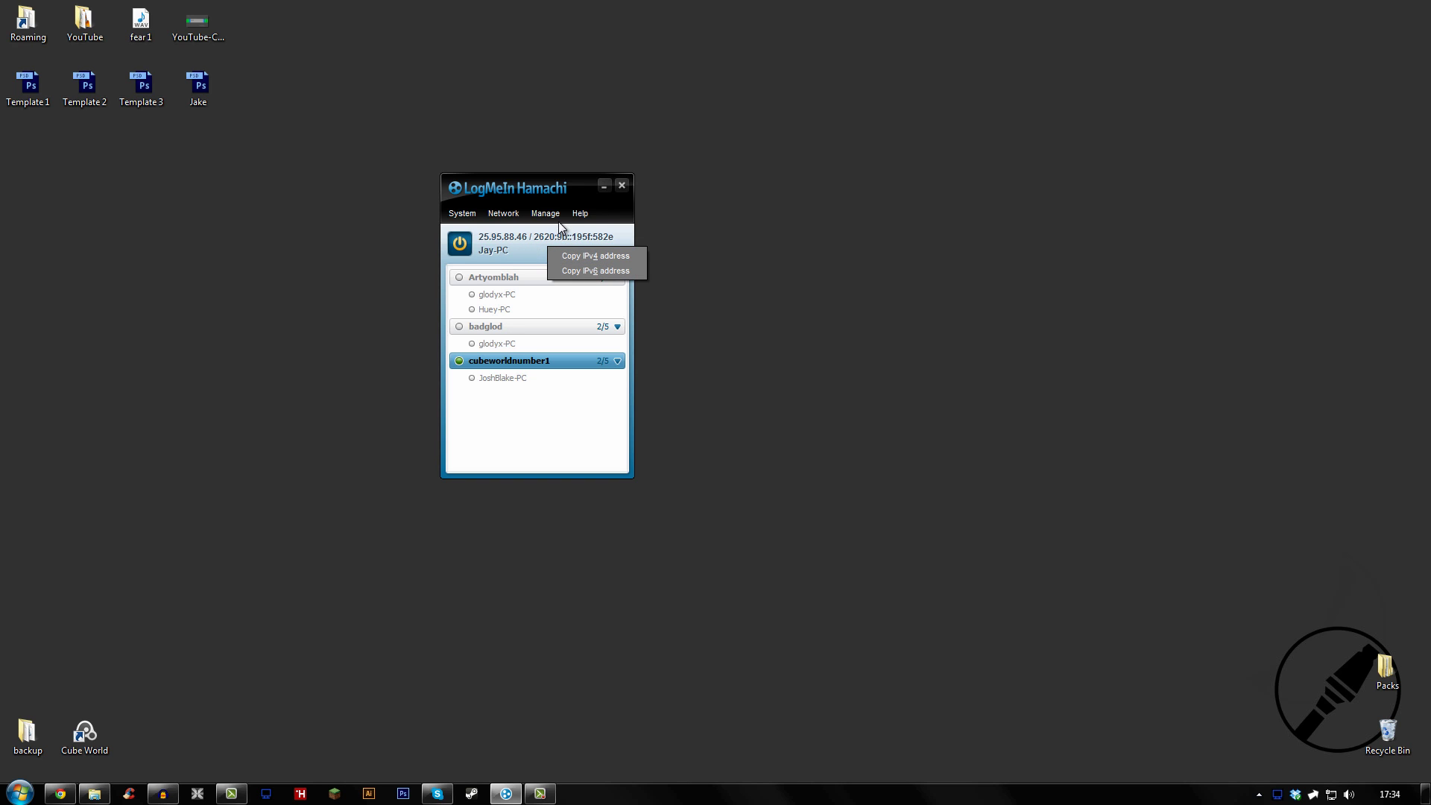
{"action": "left_click", "coordinate": [680, 236]}
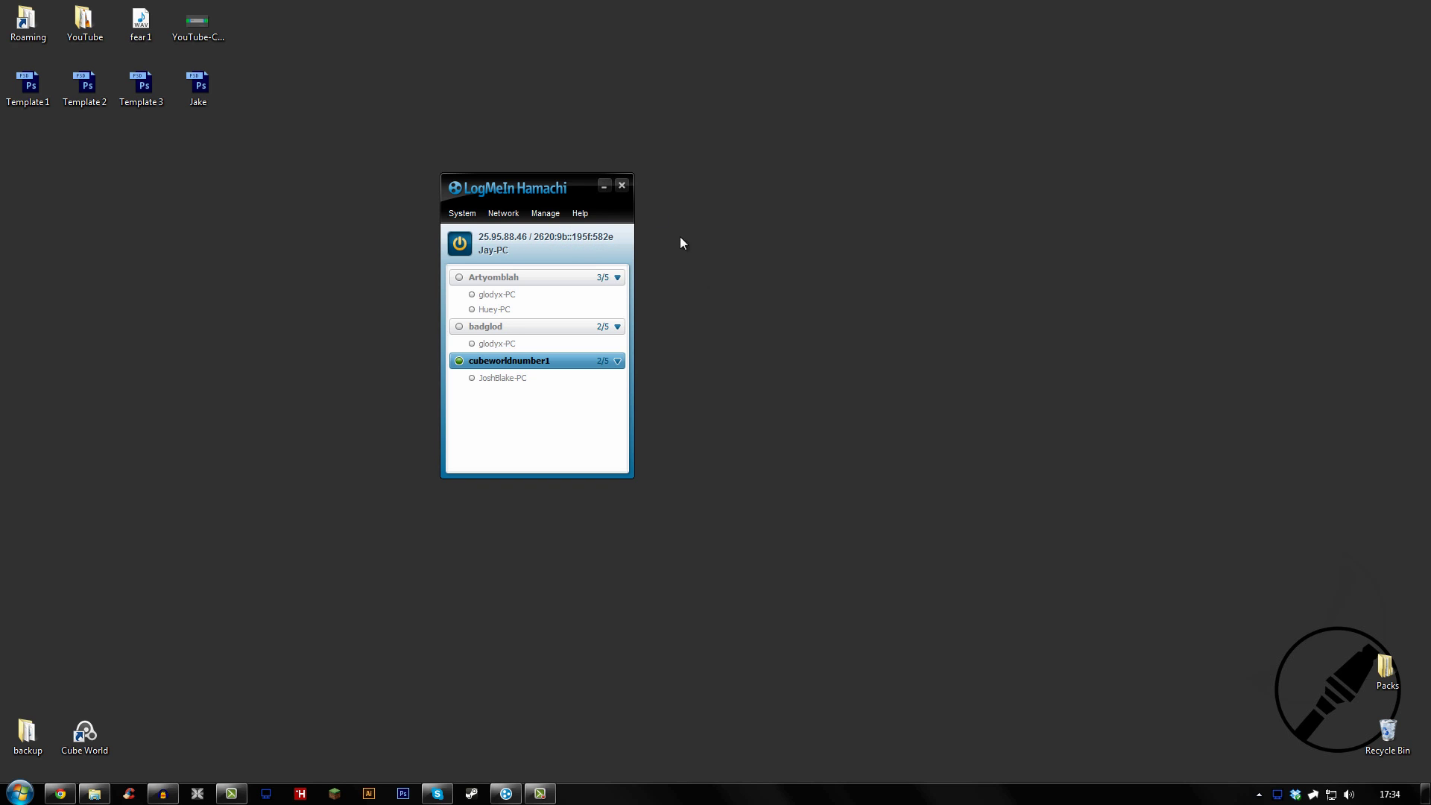
Minimize Hamachi and open Windows Firewall through a Start search for 'firewall'
{"action": "left_click", "coordinate": [603, 189]}
{"action": "key", "text": "super"}
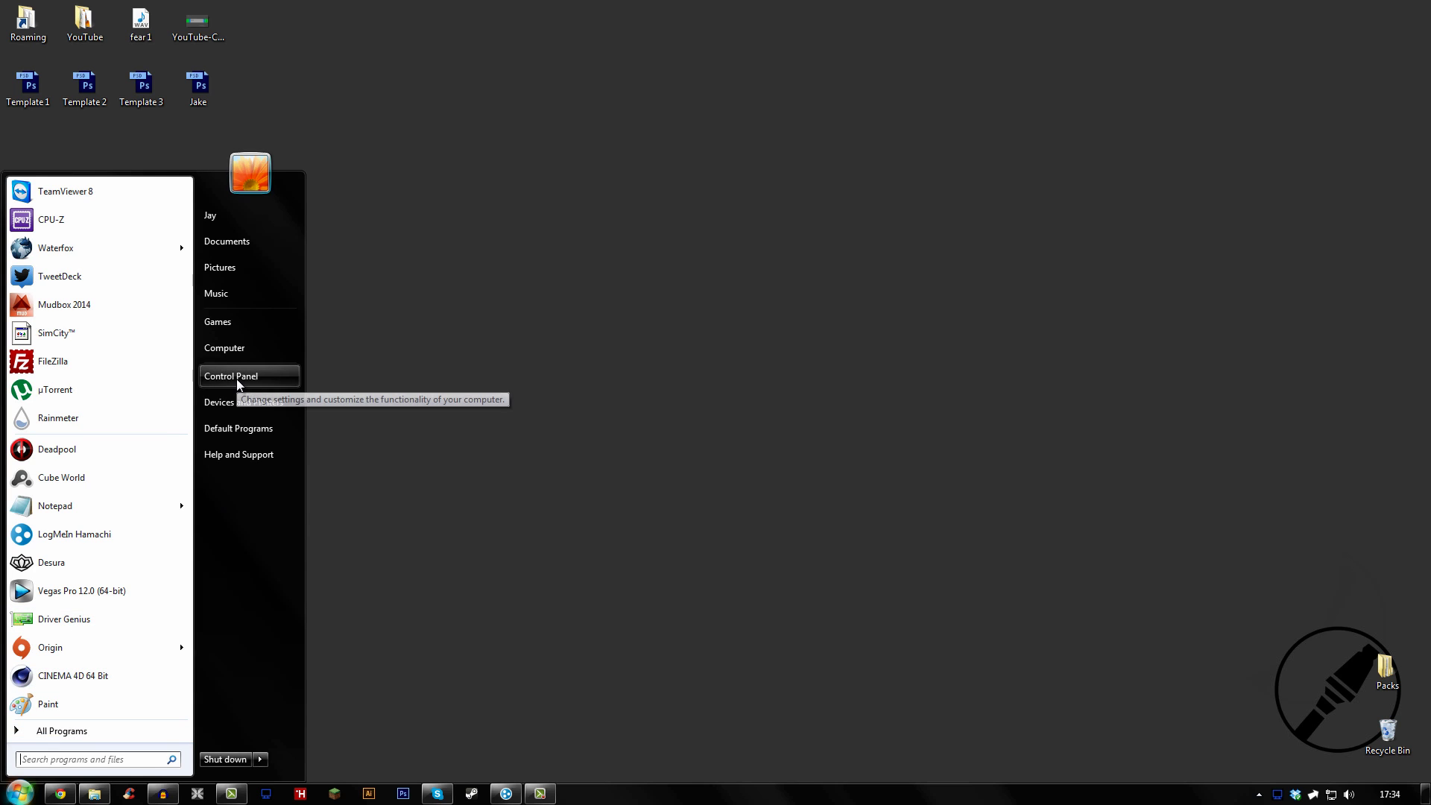
{"action": "type", "text": "firew"}
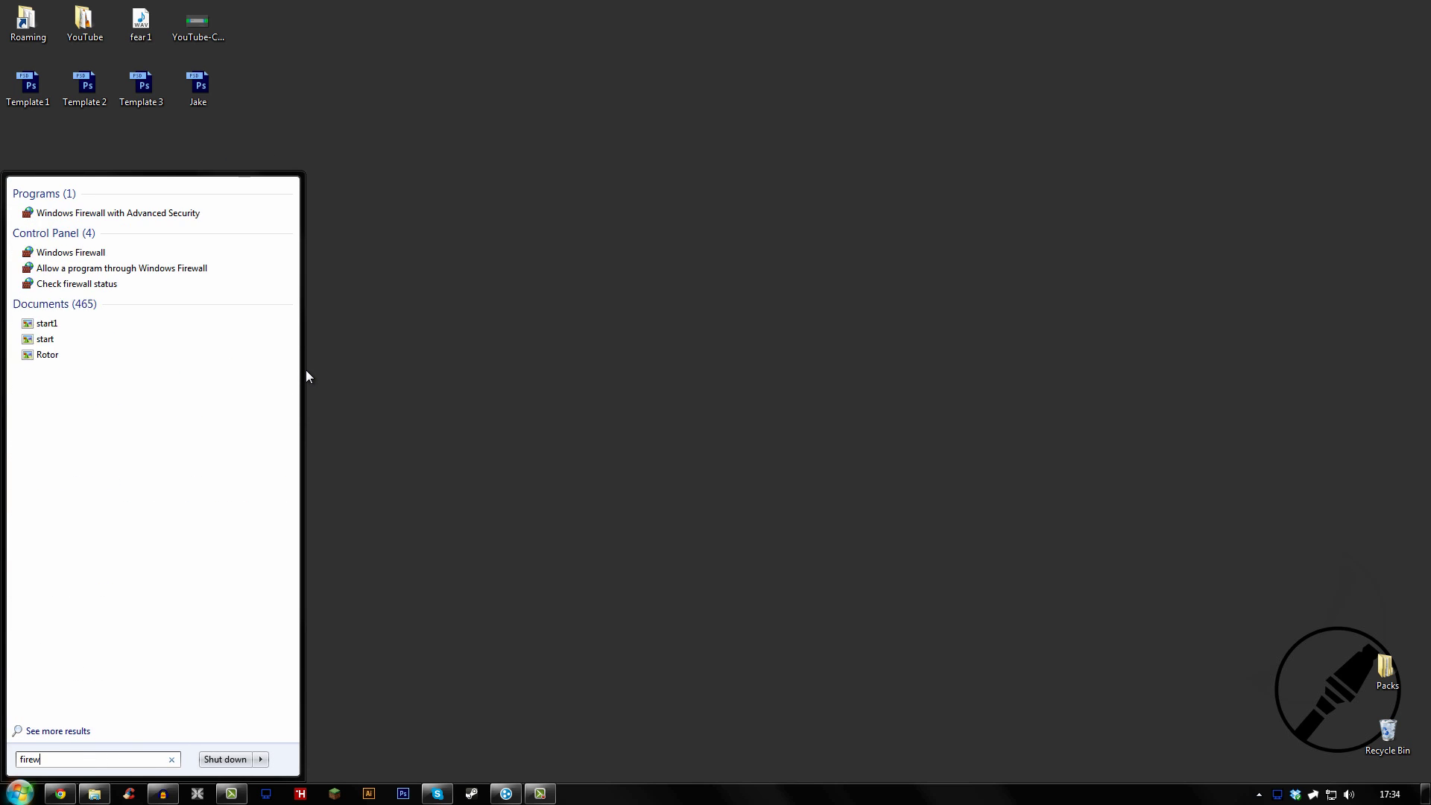
{"action": "type", "text": "all"}
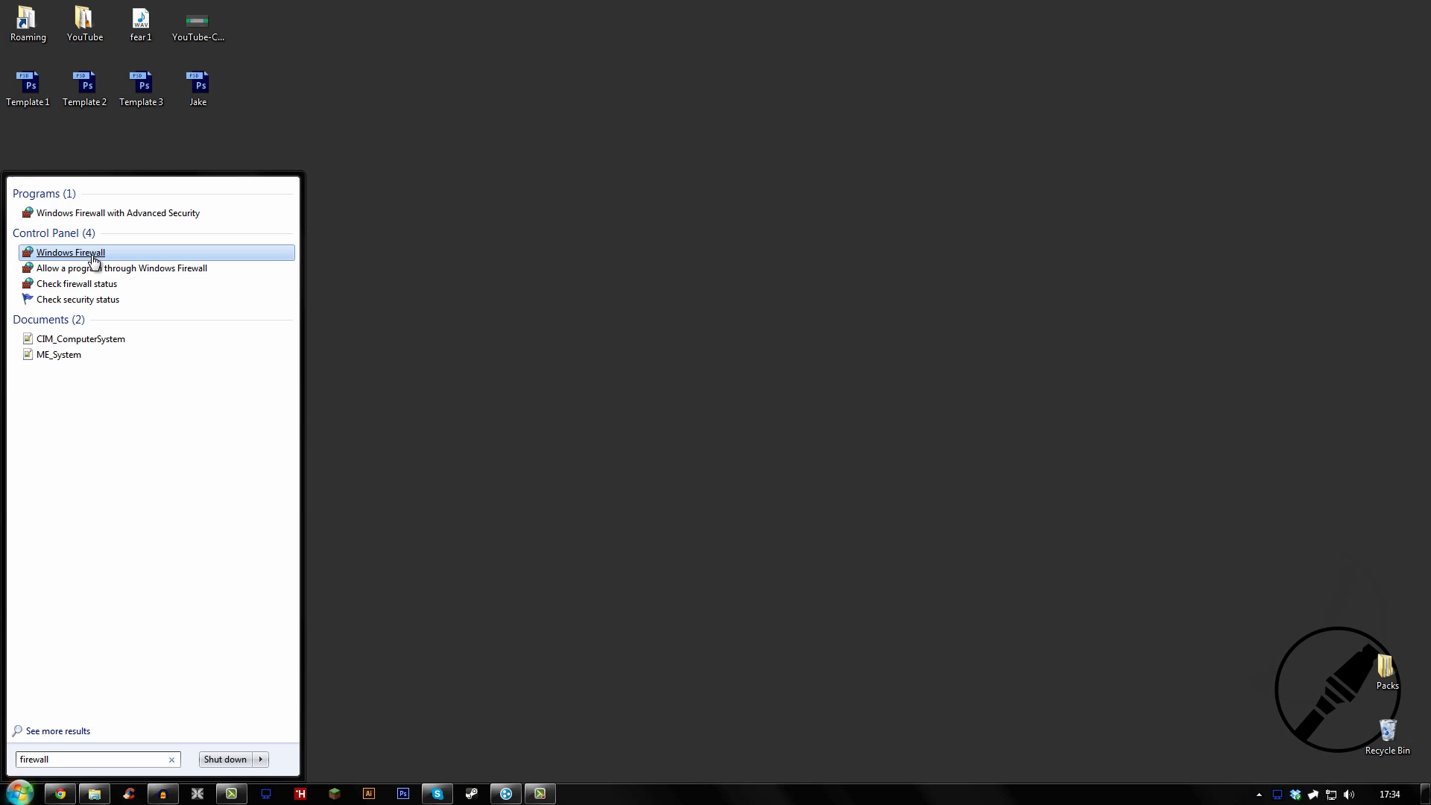
{"action": "left_click", "coordinate": [92, 256]}
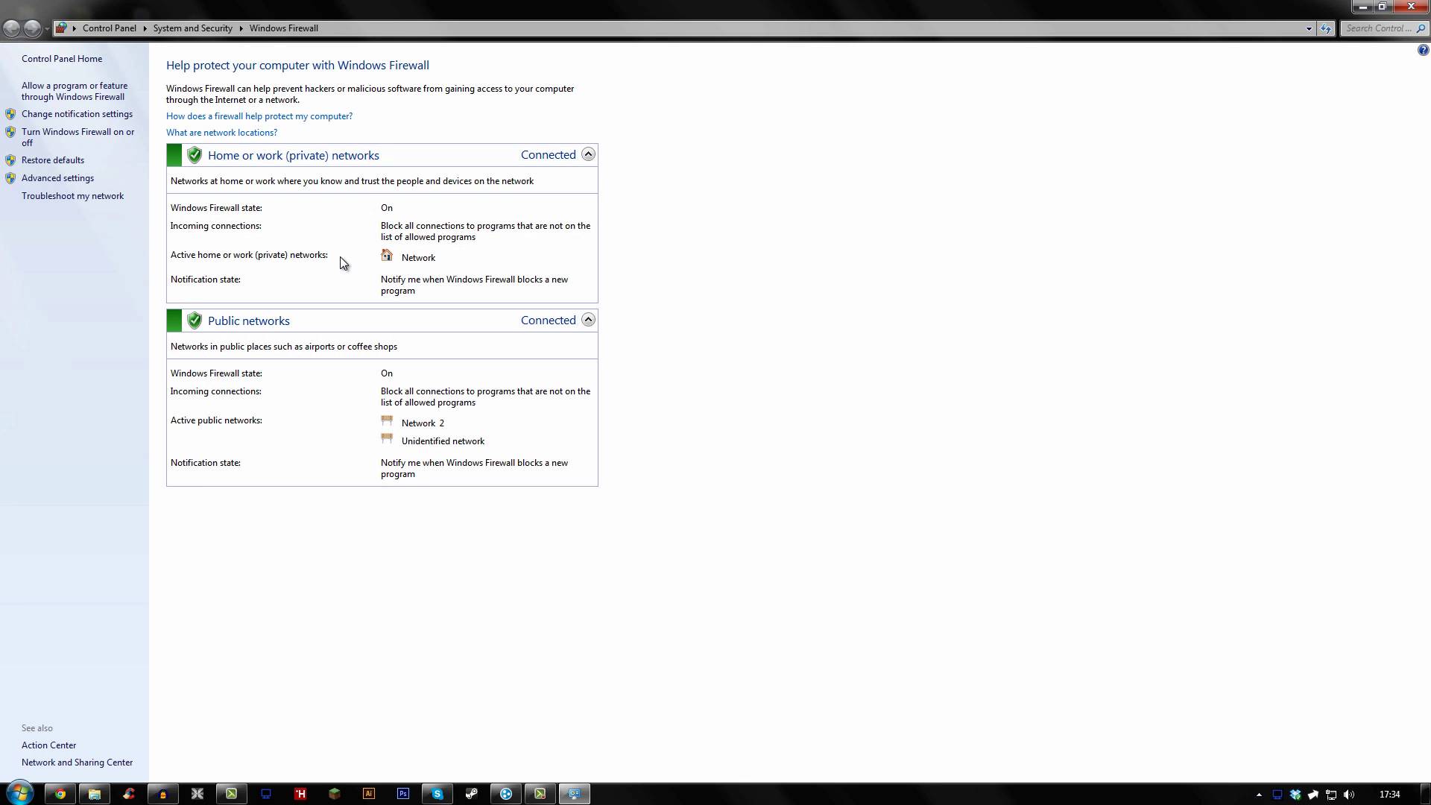
In Allowed Programs, allow LogMeIn Hamachi on both Home/Work and Public networks
{"action": "left_click", "coordinate": [96, 98]}
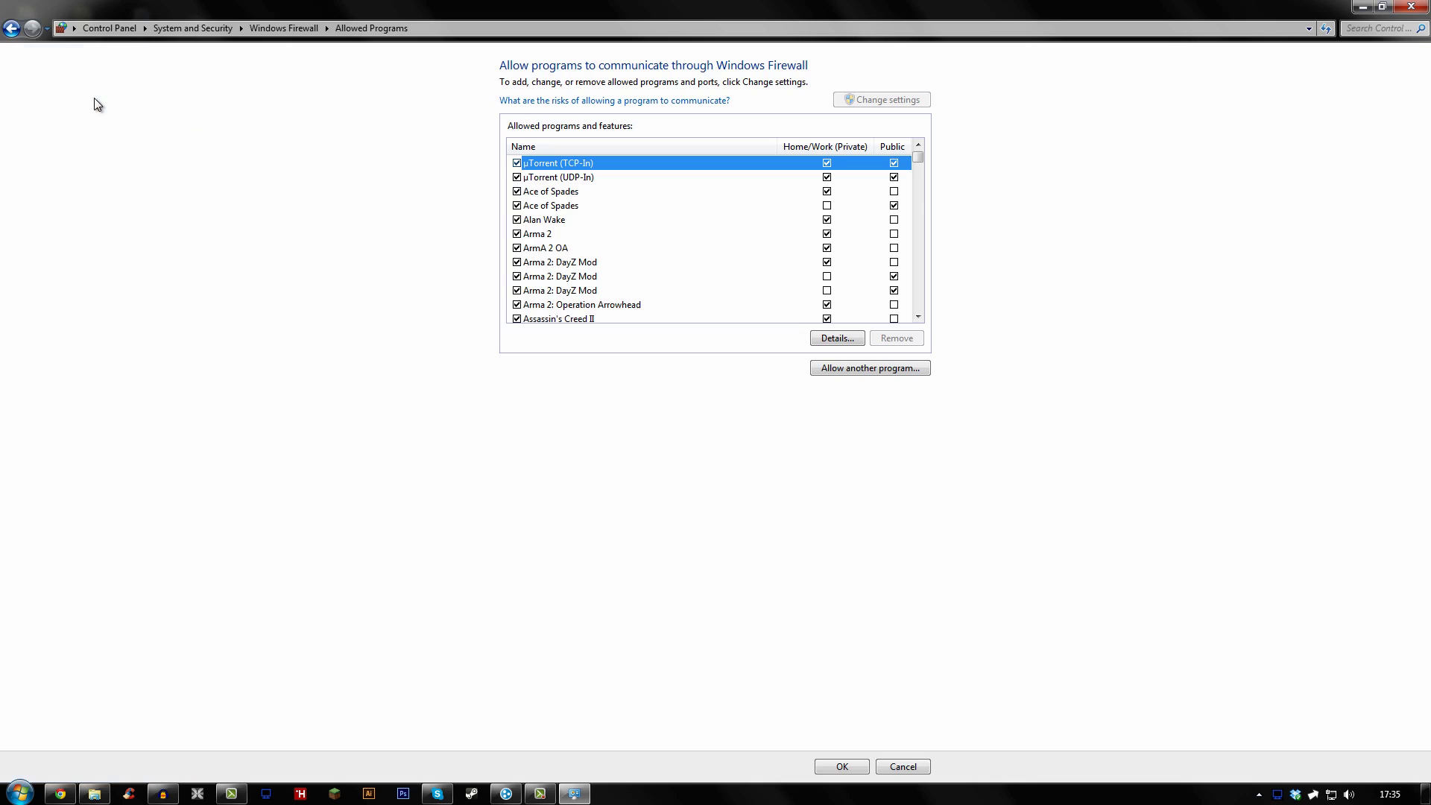
{"action": "left_click", "coordinate": [576, 262]}
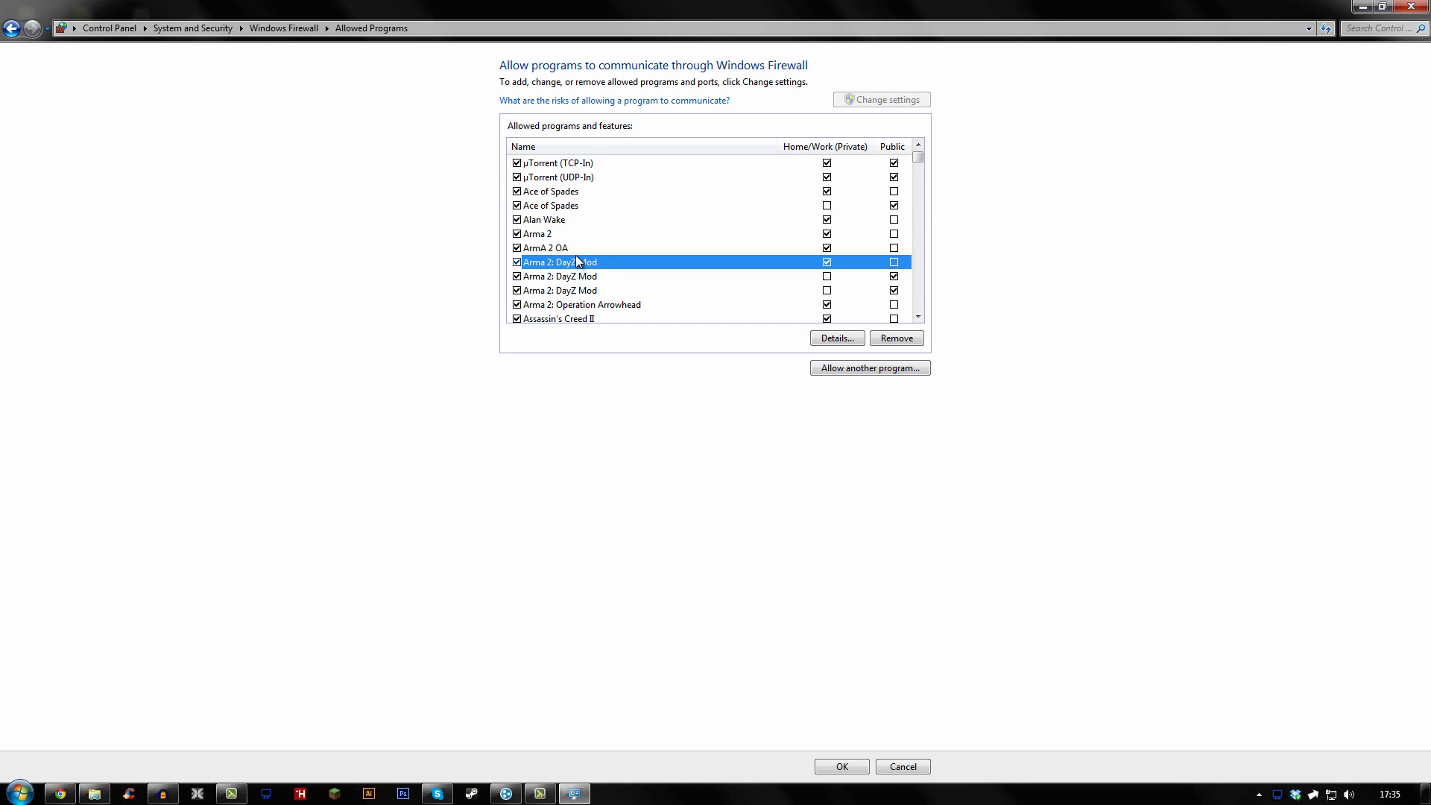
{"action": "scroll", "coordinate": [630, 267], "scroll_direction": "down", "scroll_amount": 2}
{"action": "scroll", "coordinate": [645, 263], "scroll_direction": "up", "scroll_amount": 2}
{"action": "scroll", "coordinate": [864, 224], "scroll_direction": "down", "scroll_amount": 4}
{"action": "scroll", "coordinate": [856, 220], "scroll_direction": "up", "scroll_amount": 4}
{"action": "left_click", "coordinate": [643, 254]}
{"action": "key", "text": "l"}
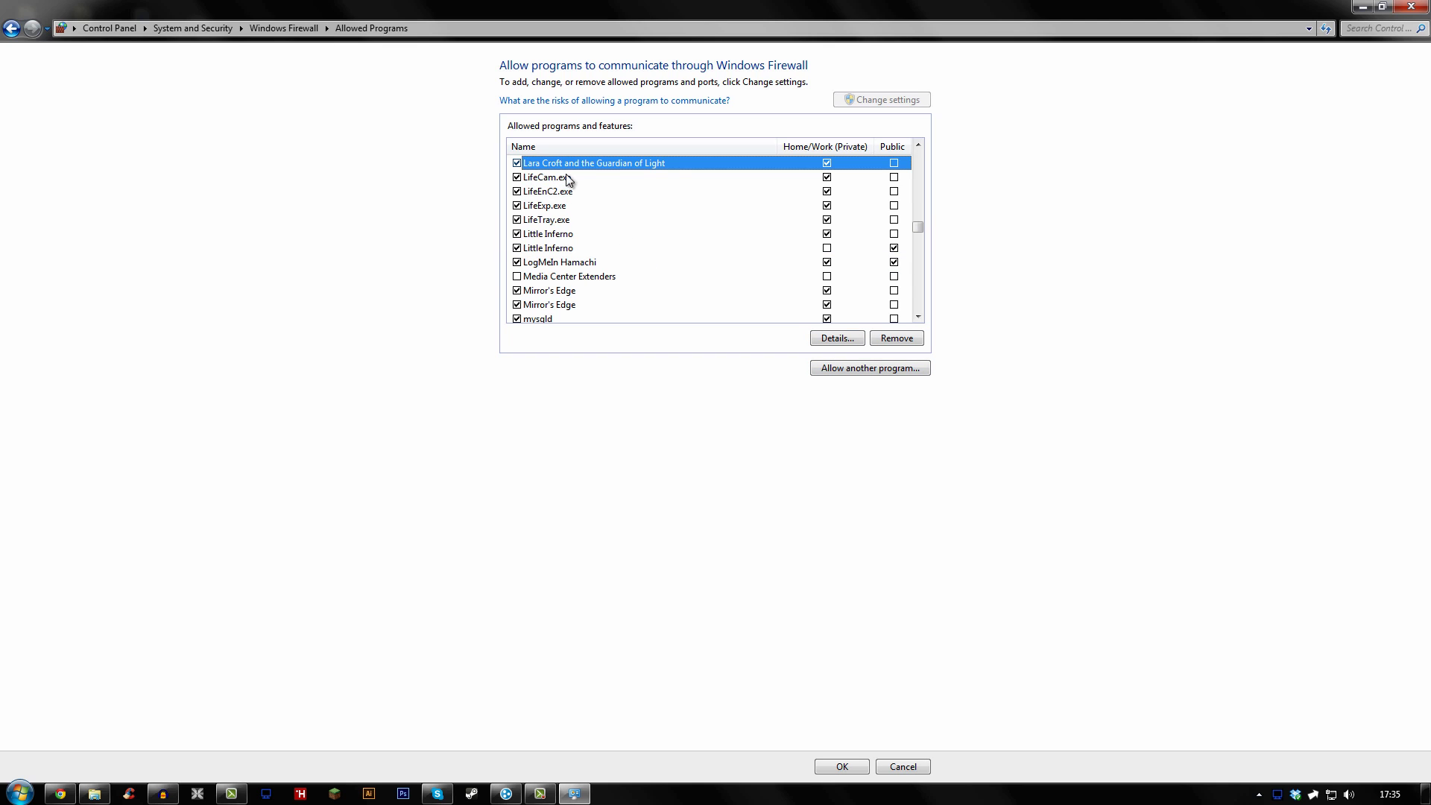
{"action": "left_click", "coordinate": [573, 262]}
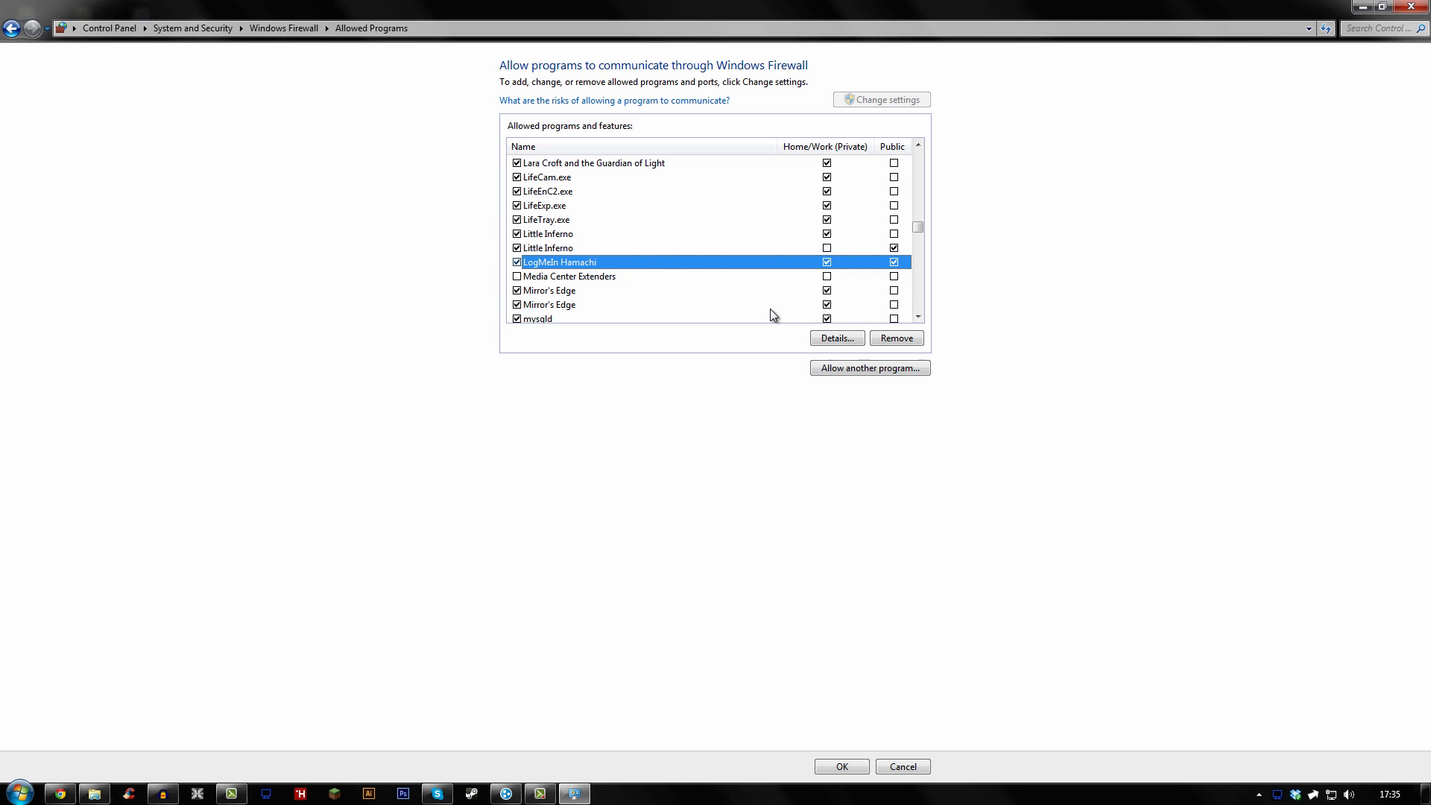
Look up LogMeIn Hamachi in the Allow another program list, then cancel without adding
{"action": "left_click", "coordinate": [875, 364]}
{"action": "left_click", "coordinate": [680, 339]}
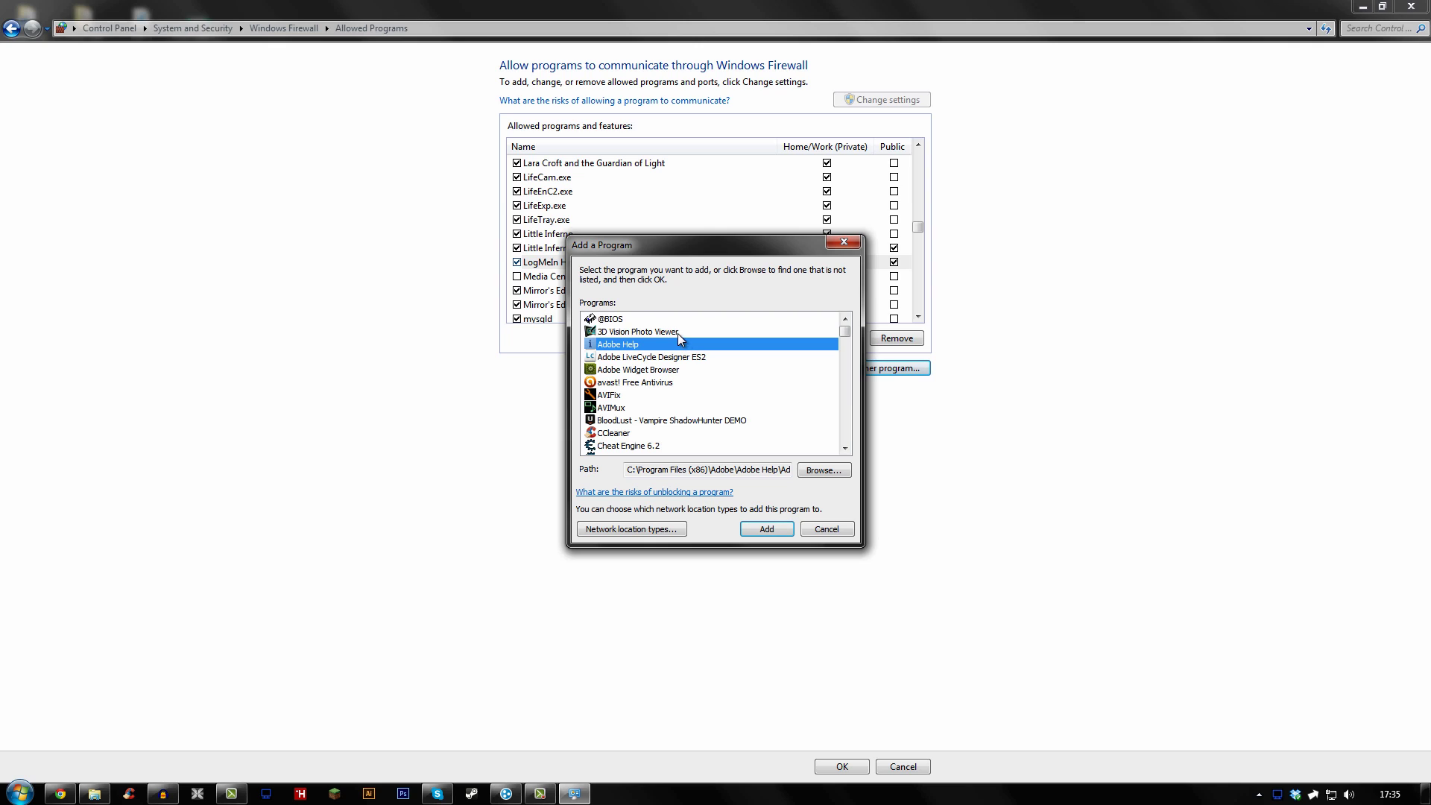
{"action": "key", "text": "l"}
{"action": "key", "text": "o"}
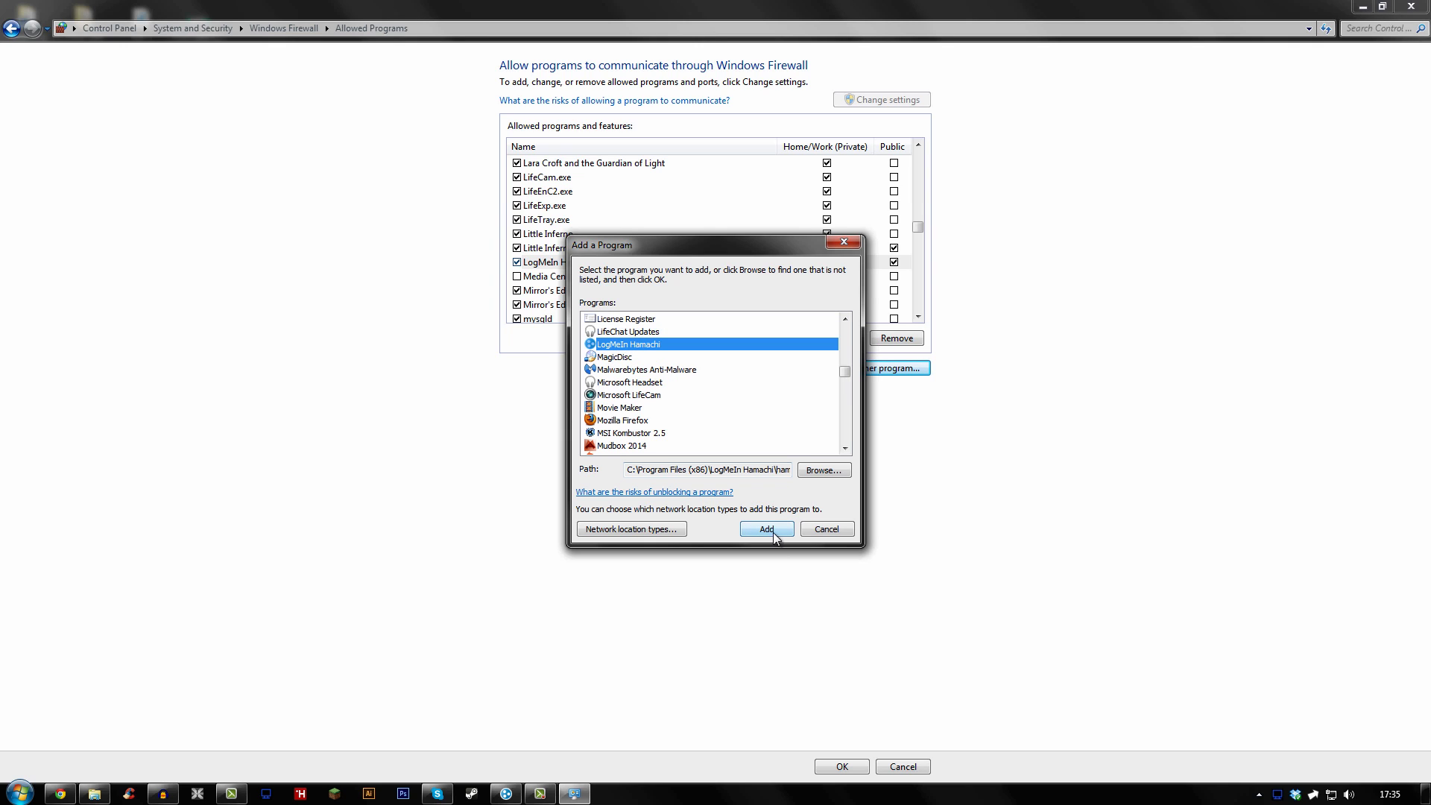
{"action": "left_click", "coordinate": [846, 246]}
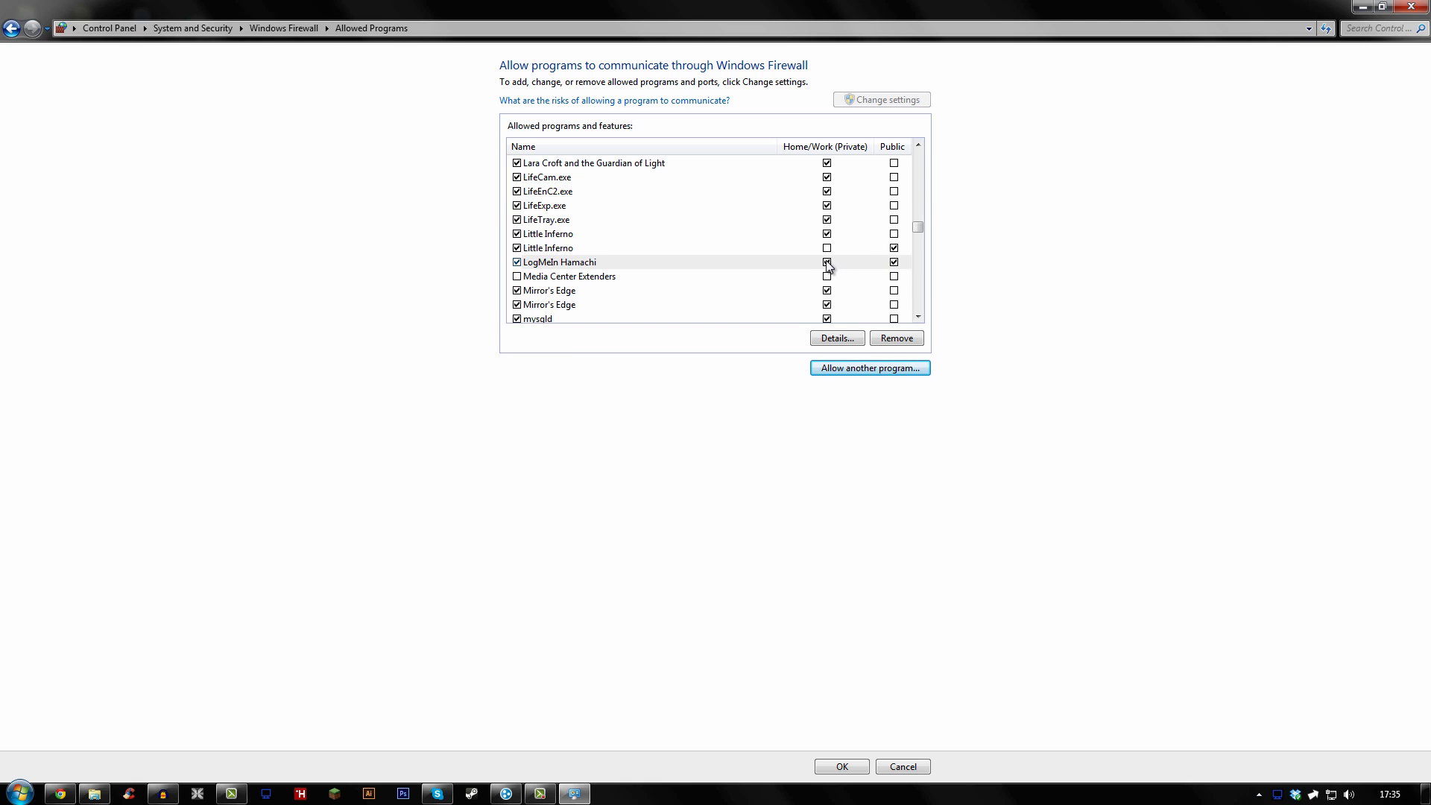
Browse the add-program list's C entries, cancel, and confirm Cube World is allowed on both networks
{"action": "left_click", "coordinate": [852, 368]}
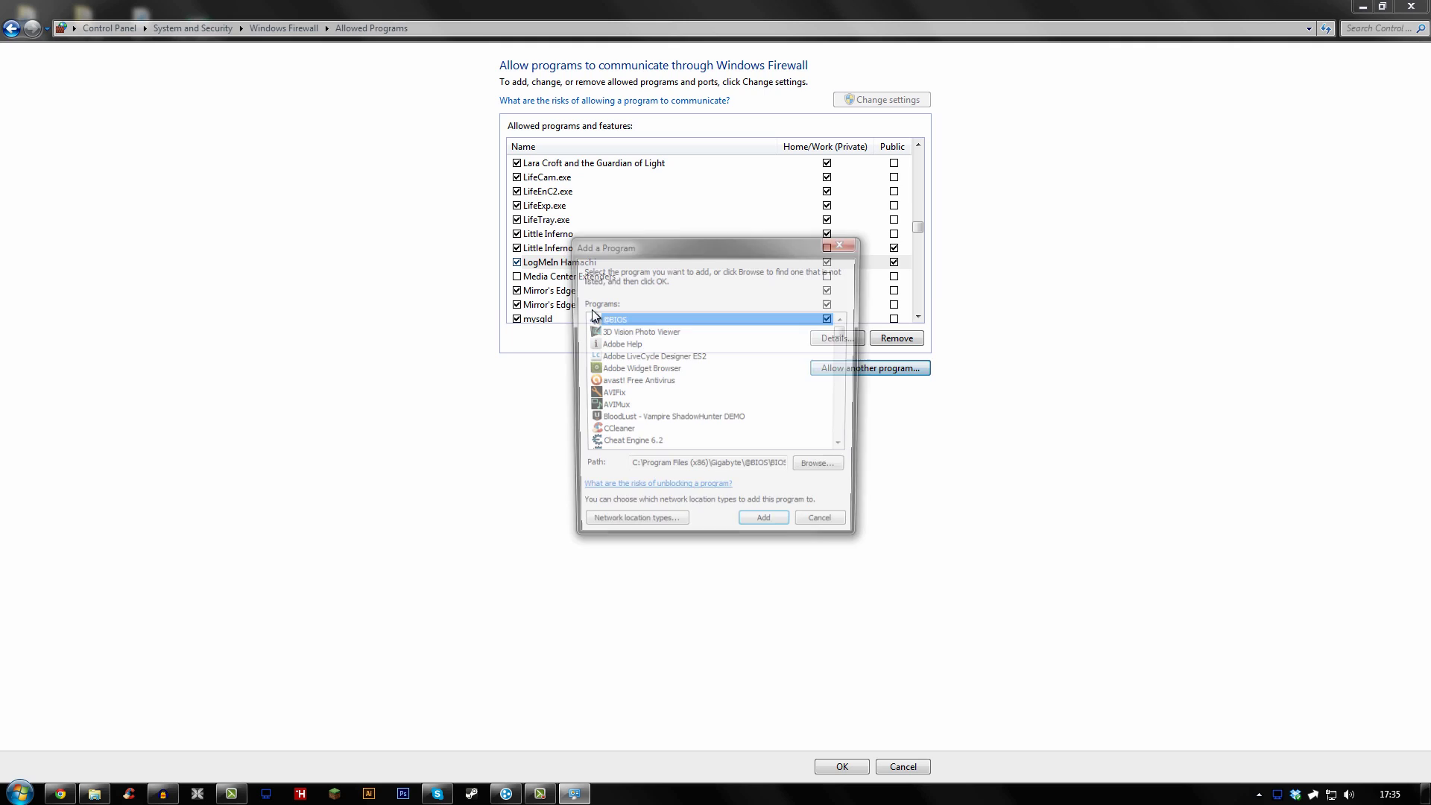
{"action": "left_click", "coordinate": [624, 358]}
{"action": "key", "text": "c"}
{"action": "scroll", "coordinate": [630, 381], "scroll_direction": "down", "scroll_amount": 2}
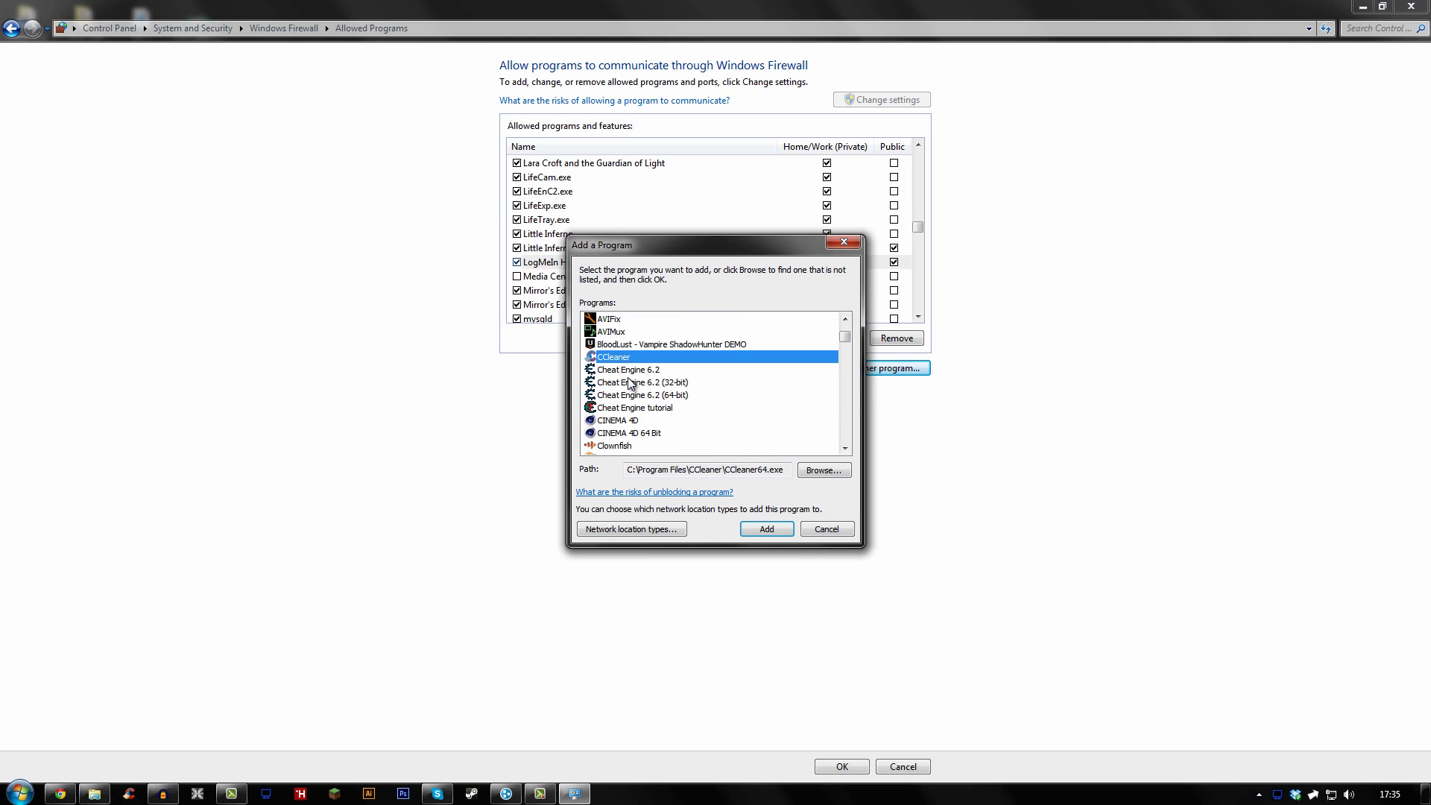
{"action": "scroll", "coordinate": [676, 382], "scroll_direction": "down", "scroll_amount": 2}
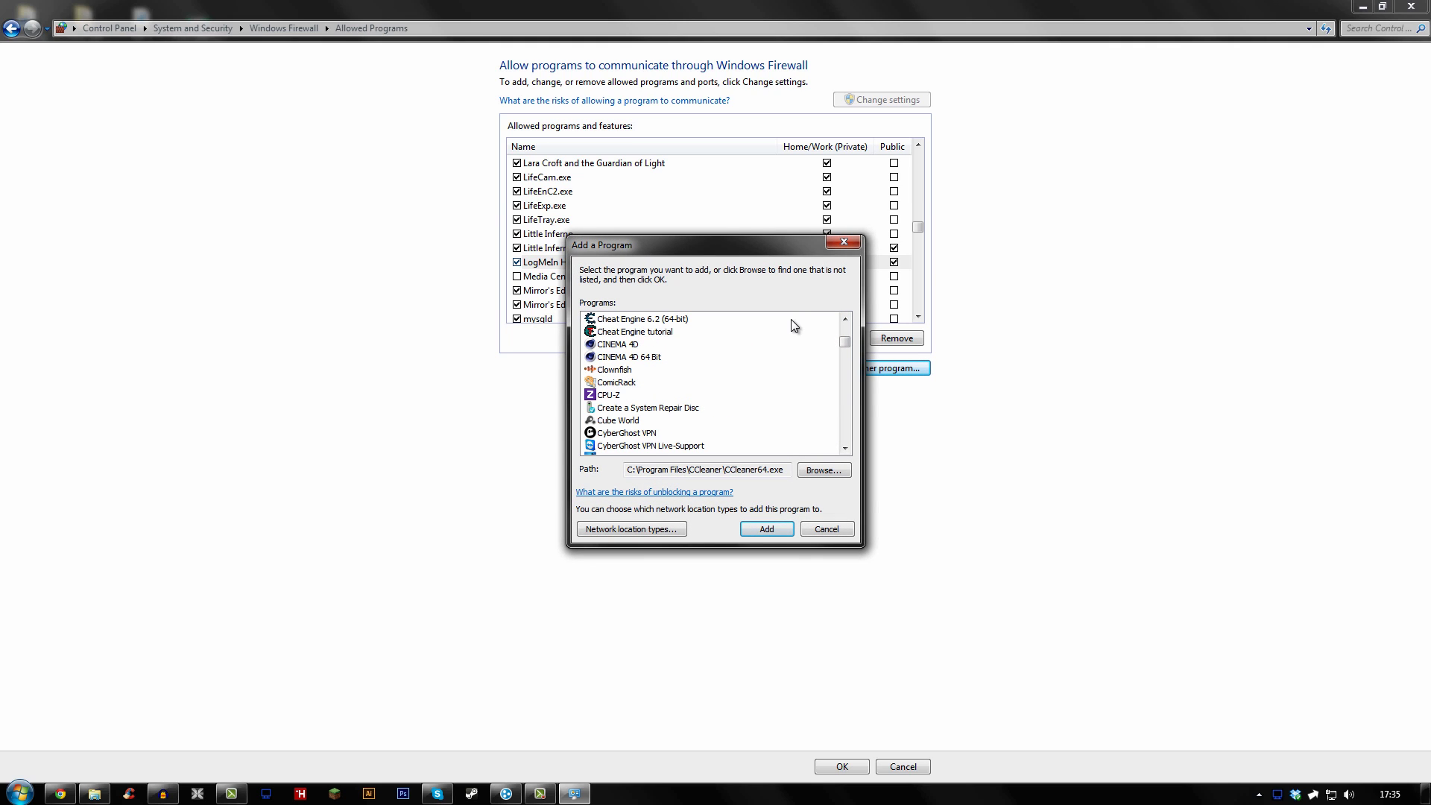
{"action": "left_click", "coordinate": [853, 240]}
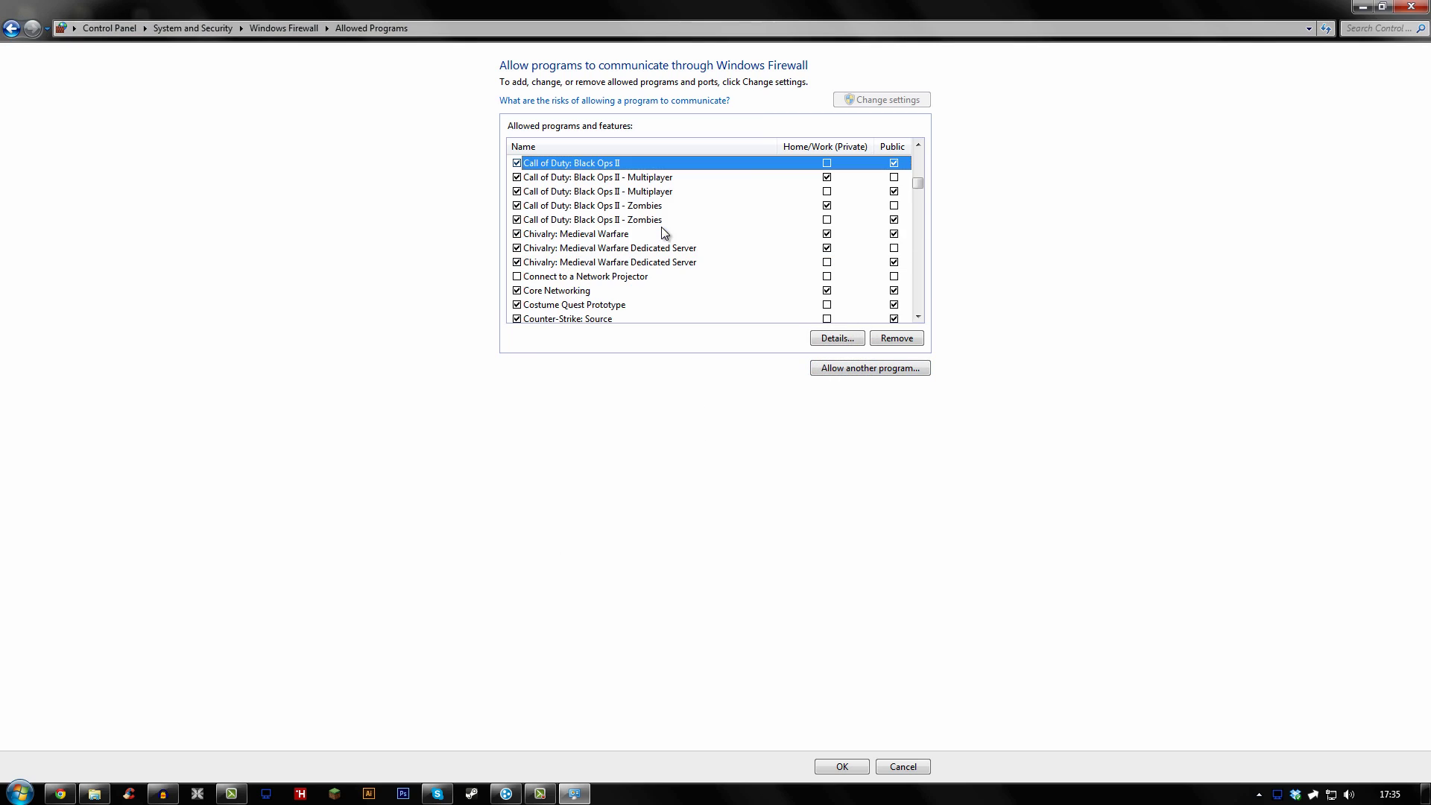
{"action": "scroll", "coordinate": [619, 216], "scroll_direction": "down", "scroll_amount": 1}
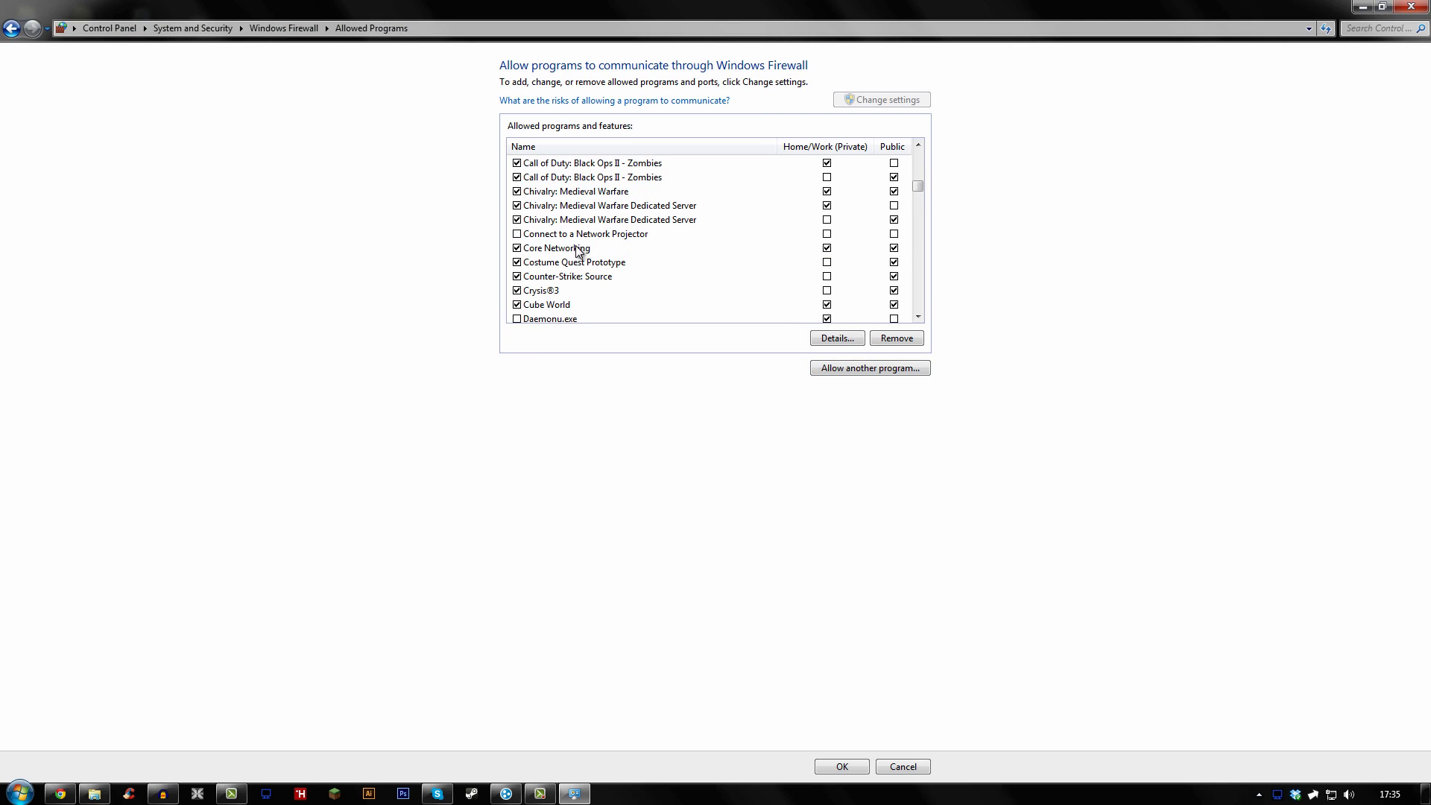
{"action": "left_click", "coordinate": [572, 307]}
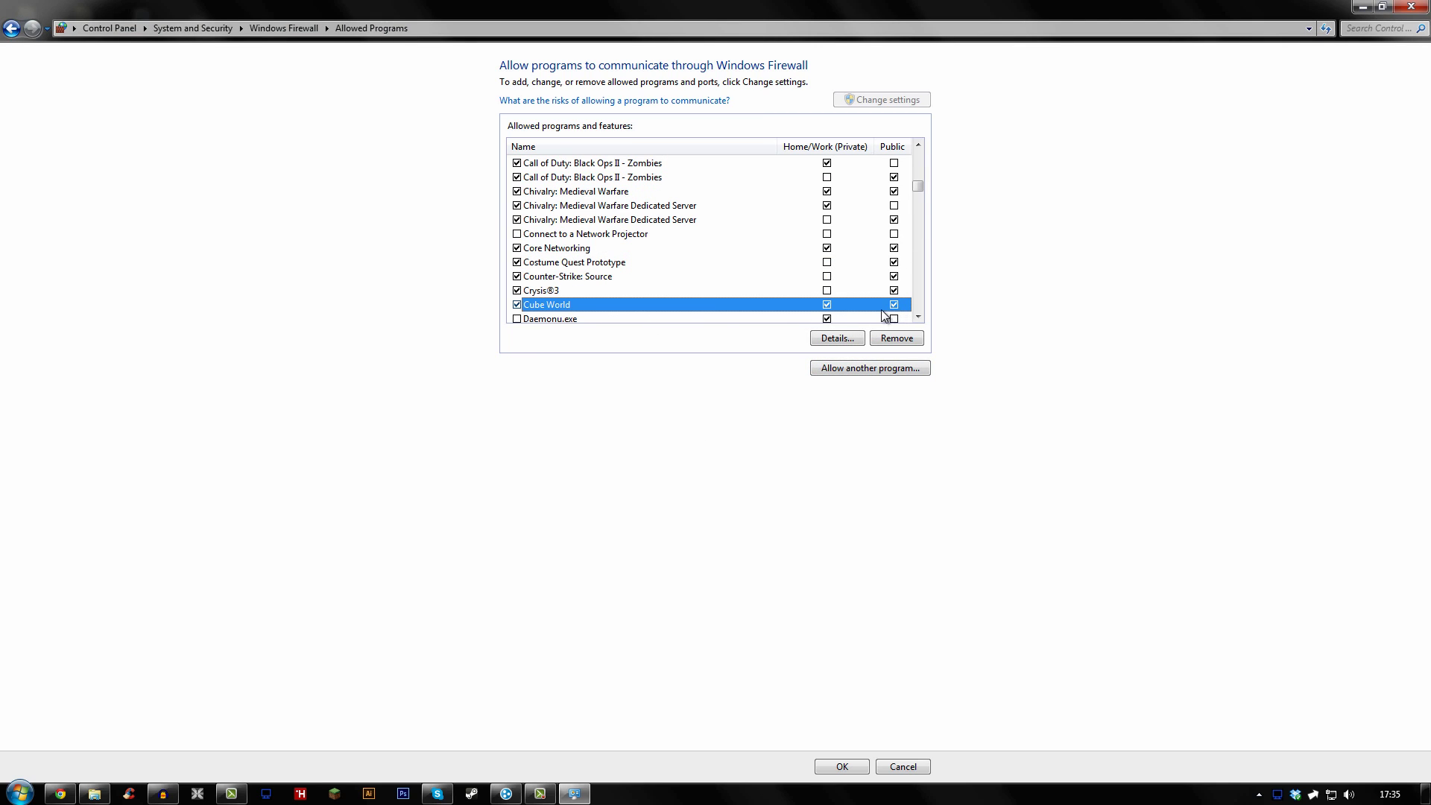
Close Control Panel and run Server.exe from C:\Program Files (x86)\Cube World
{"action": "left_click", "coordinate": [1407, 8]}
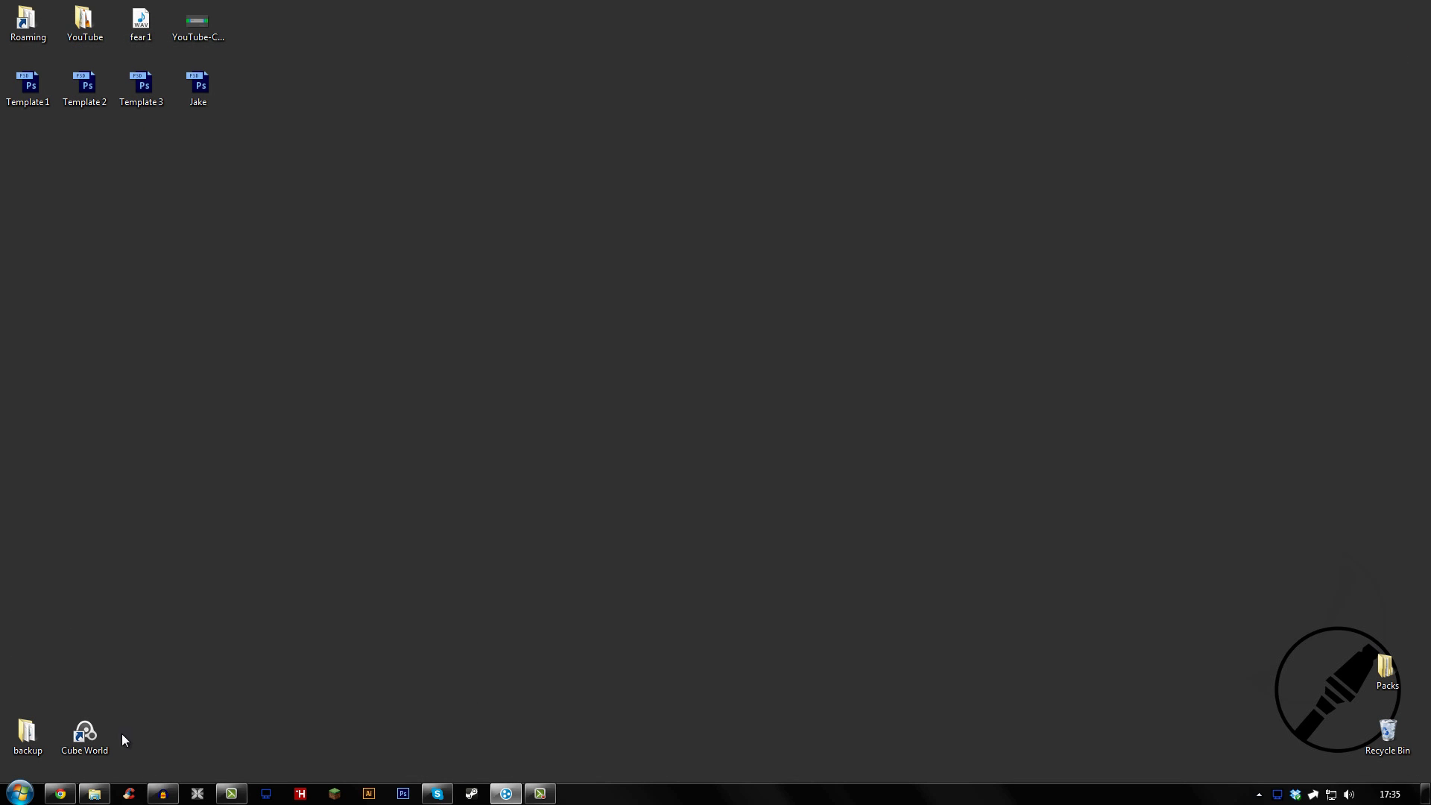
{"action": "mouse_move", "coordinate": [102, 793]}
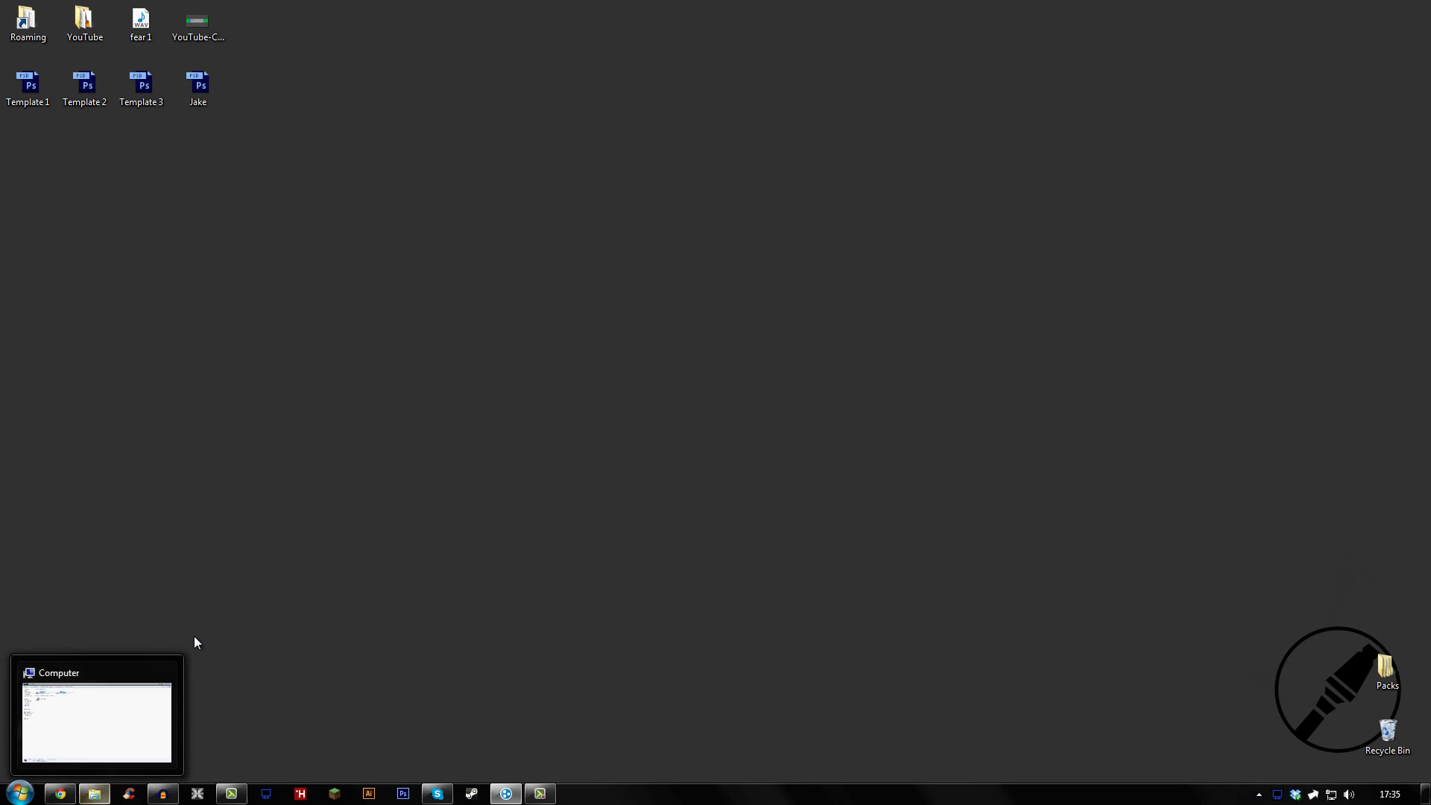
{"action": "left_click", "coordinate": [88, 718]}
{"action": "double_click", "coordinate": [195, 113]}
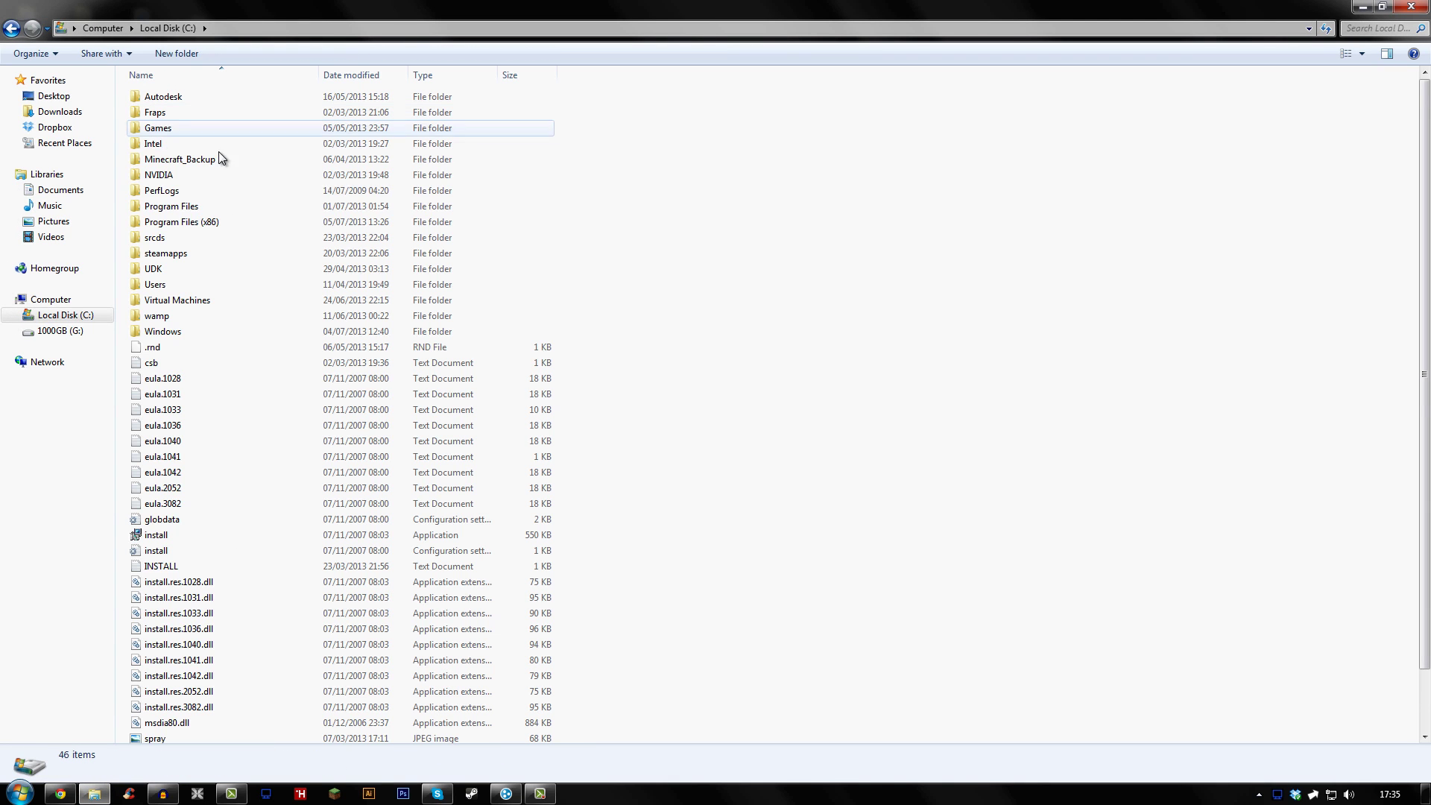
{"action": "left_click", "coordinate": [232, 218]}
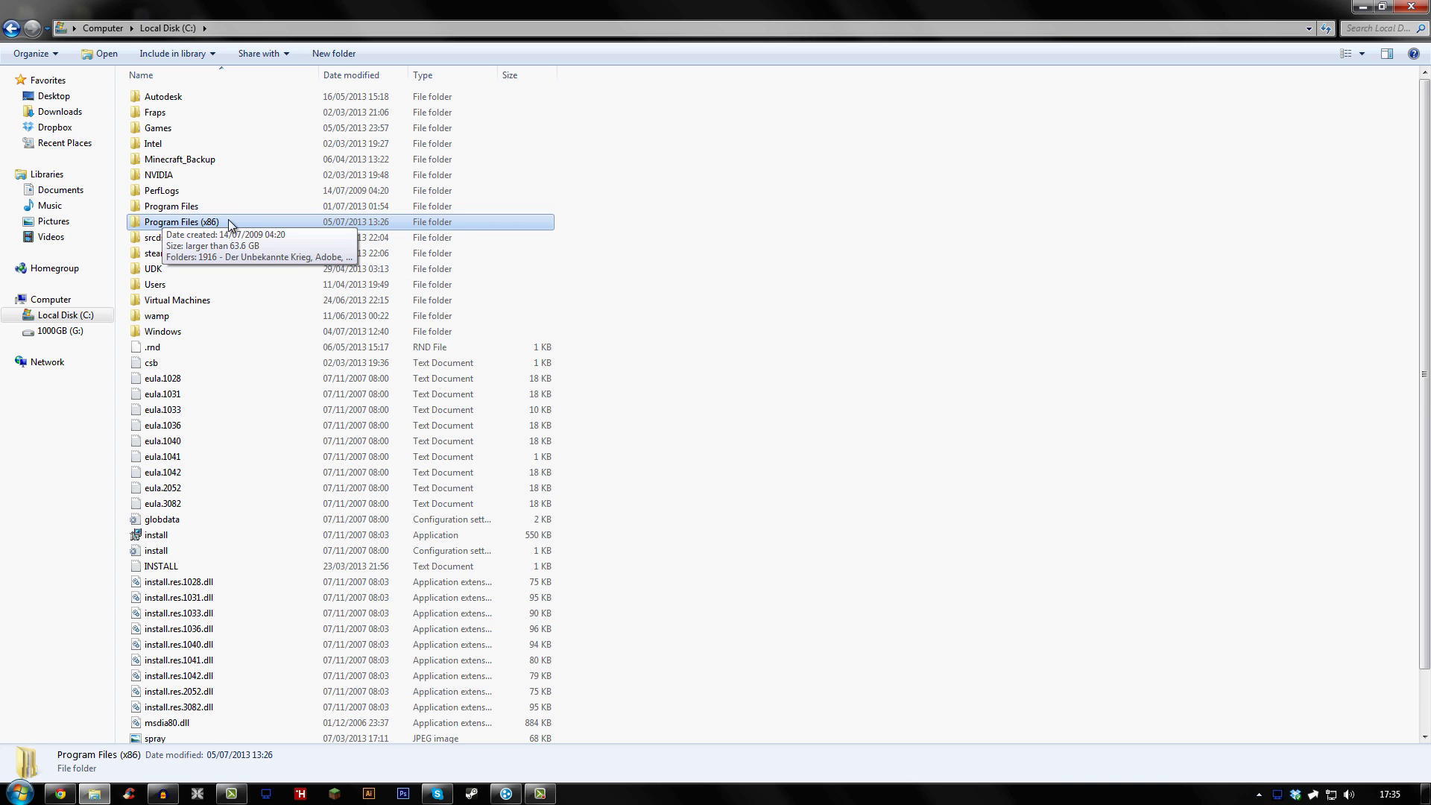
{"action": "double_click", "coordinate": [188, 225]}
{"action": "key", "text": "c"}
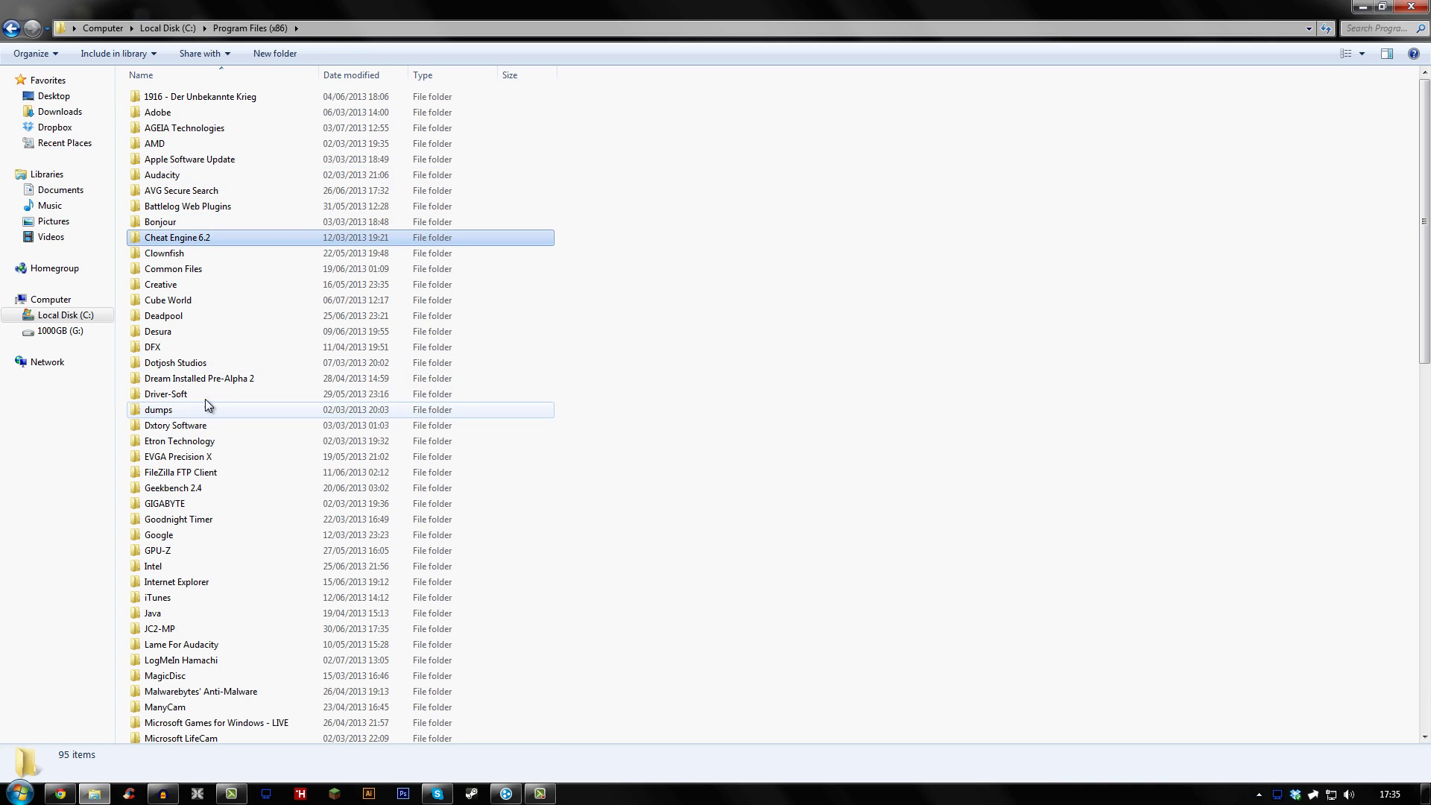
{"action": "double_click", "coordinate": [179, 300]}
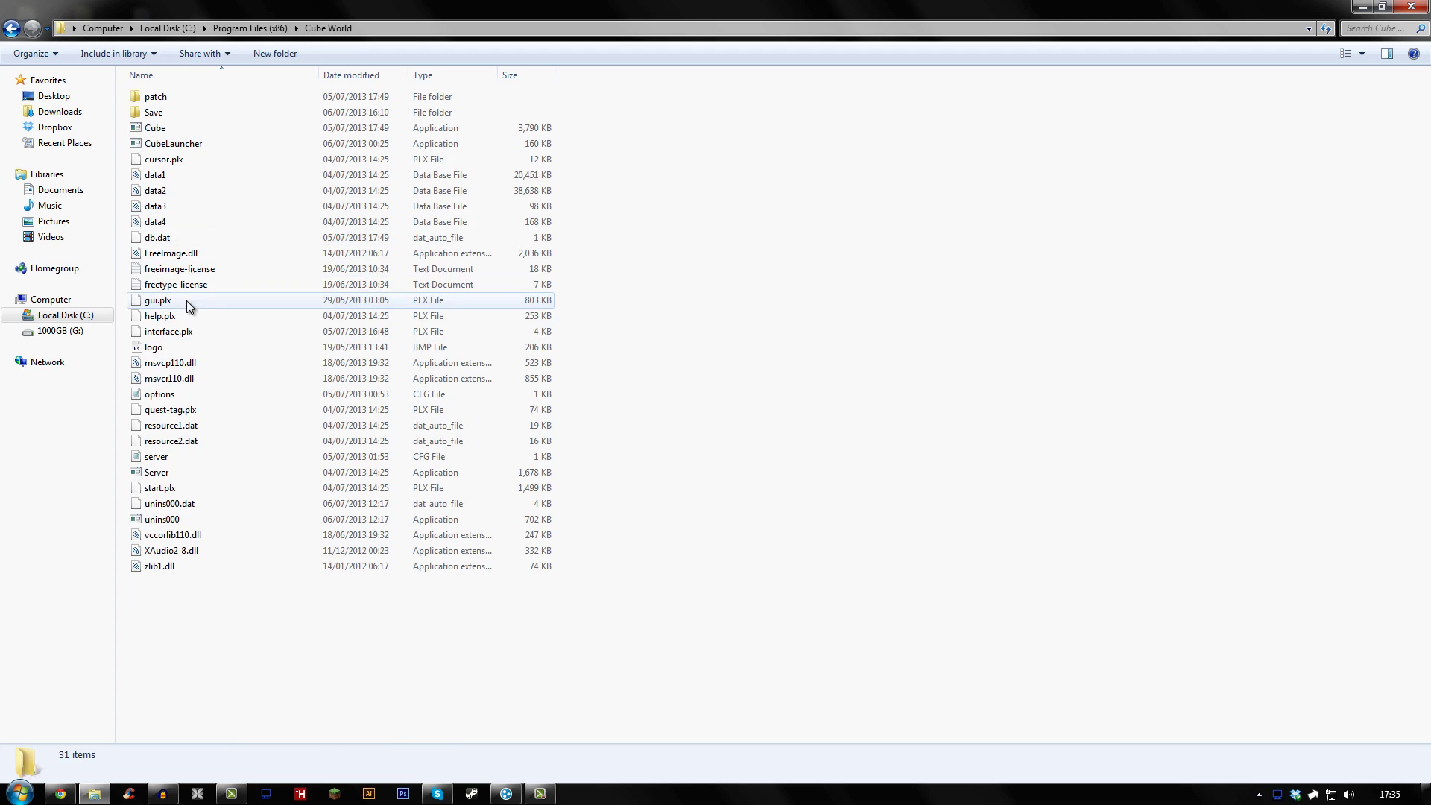
{"action": "double_click", "coordinate": [156, 471]}
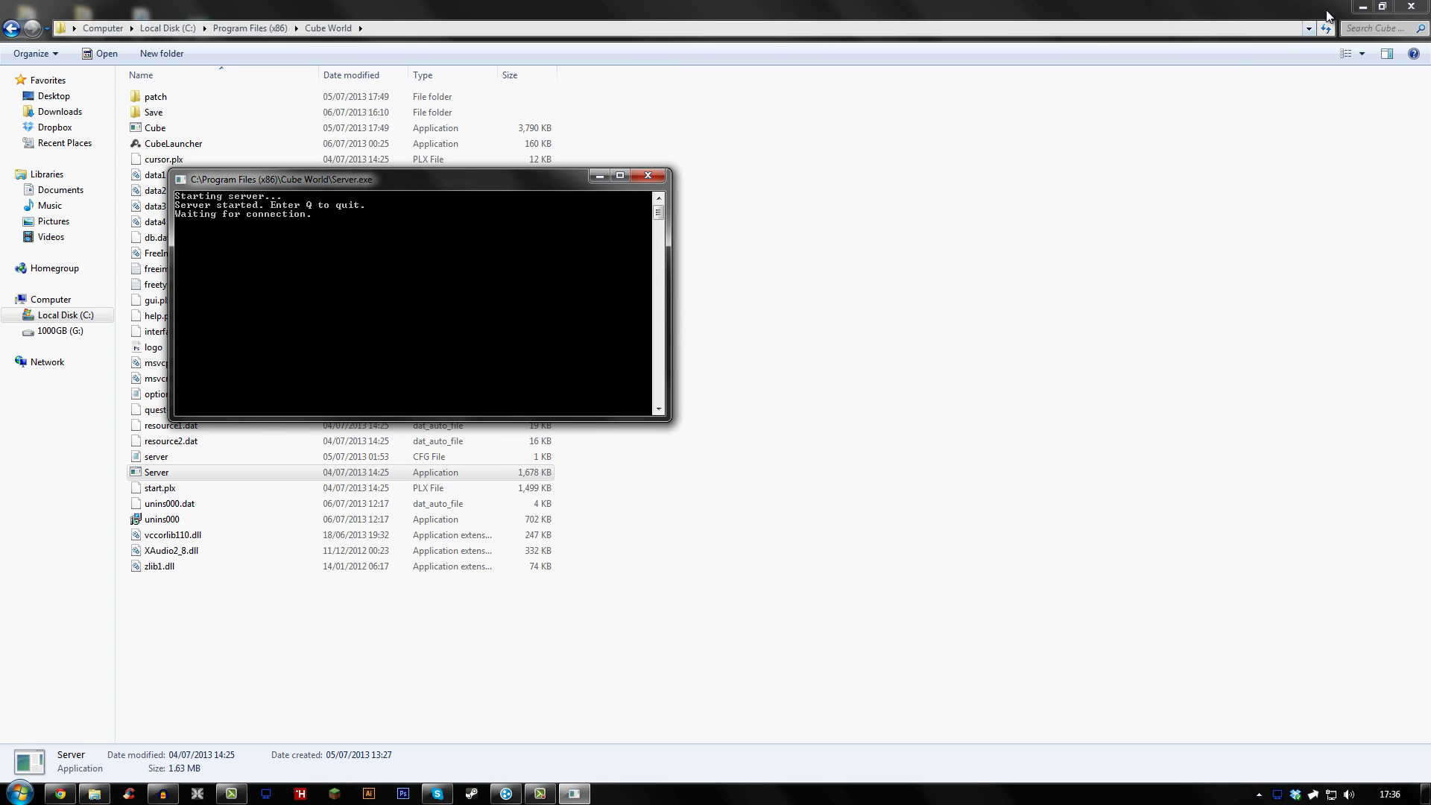
Launch Cube World from the desktop icon, start a game with the character, and open Connect to Server
{"action": "left_click", "coordinate": [1313, 106]}
{"action": "left_click", "coordinate": [1364, 6]}
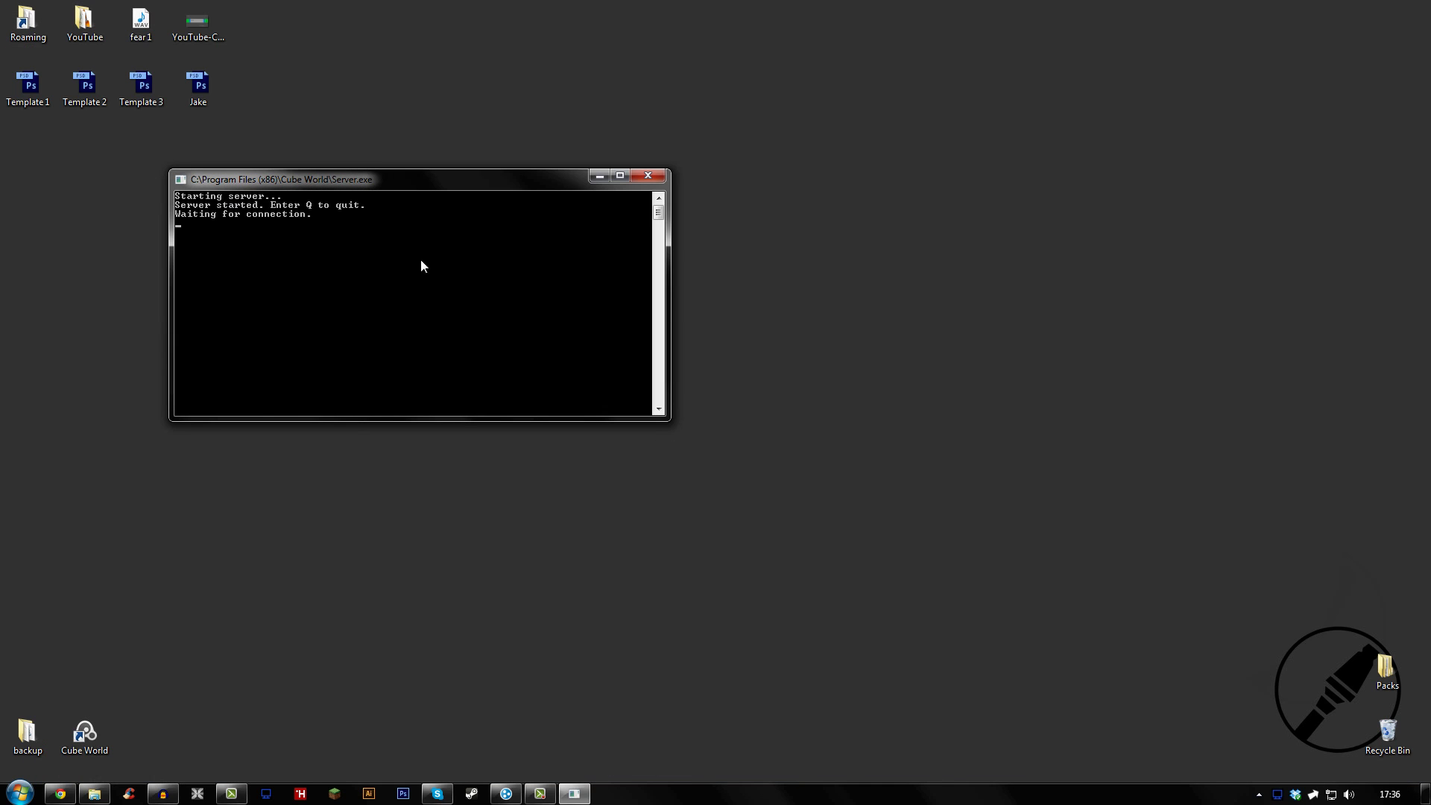
{"action": "double_click", "coordinate": [85, 734]}
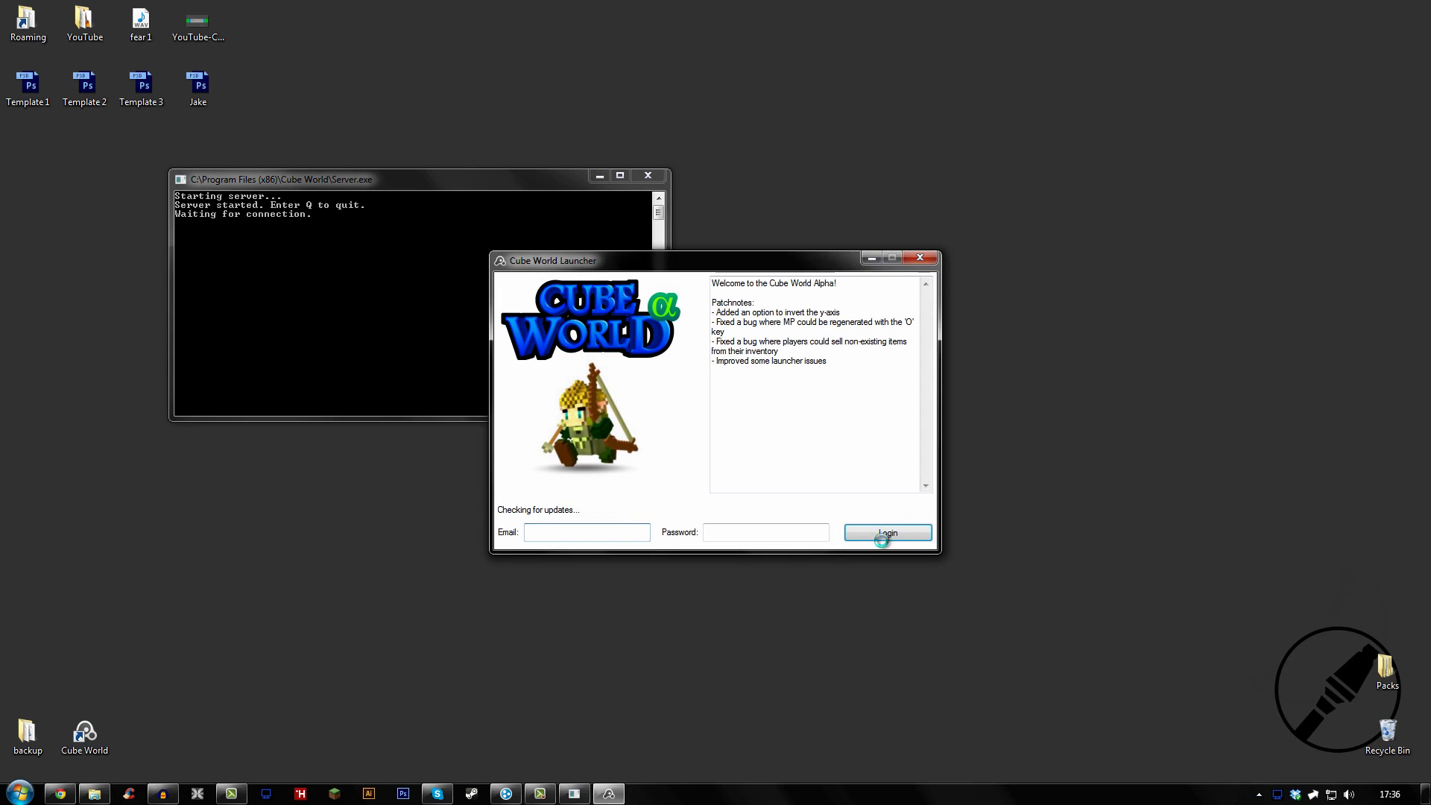
{"action": "left_click", "coordinate": [889, 533]}
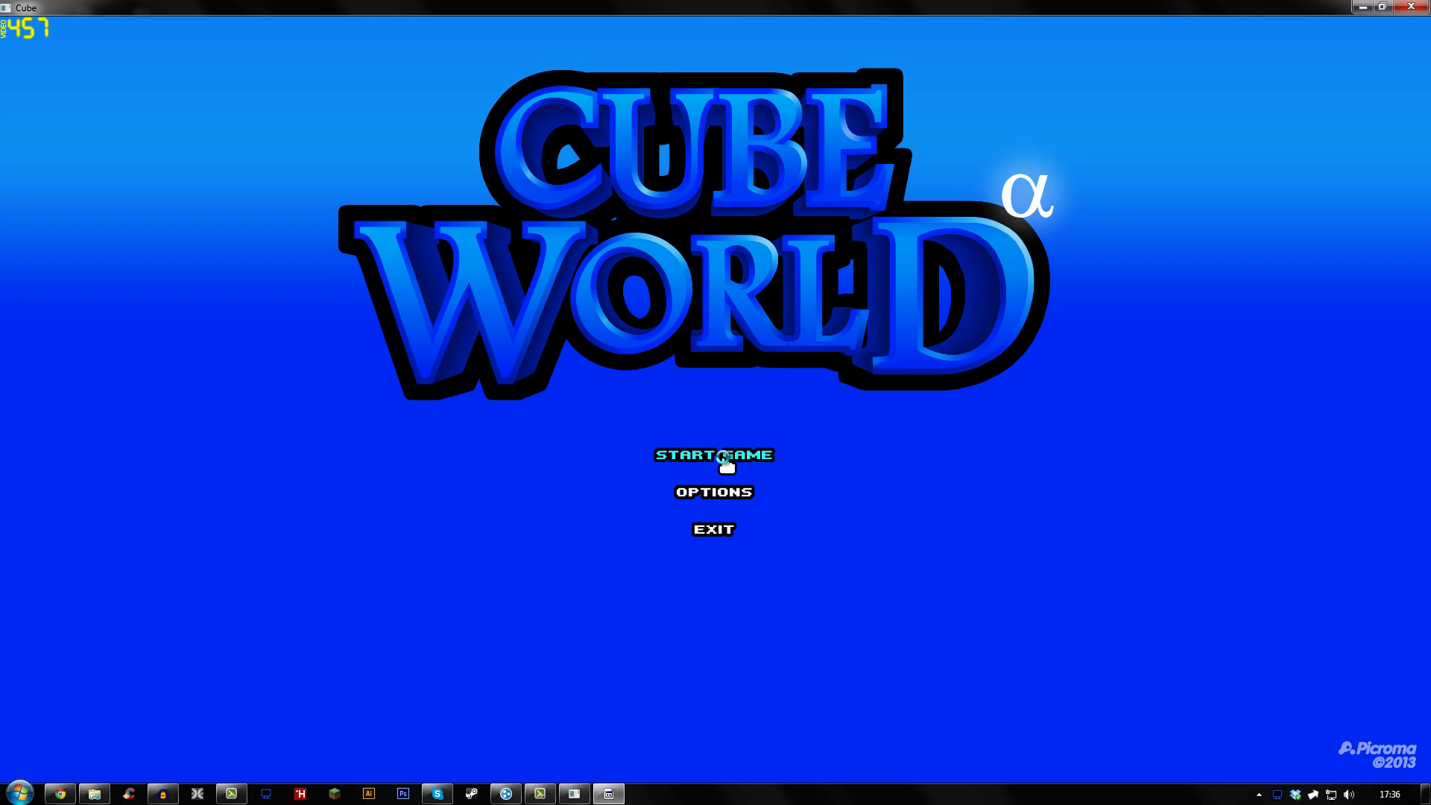
{"action": "left_click", "coordinate": [723, 459]}
{"action": "left_click", "coordinate": [857, 377]}
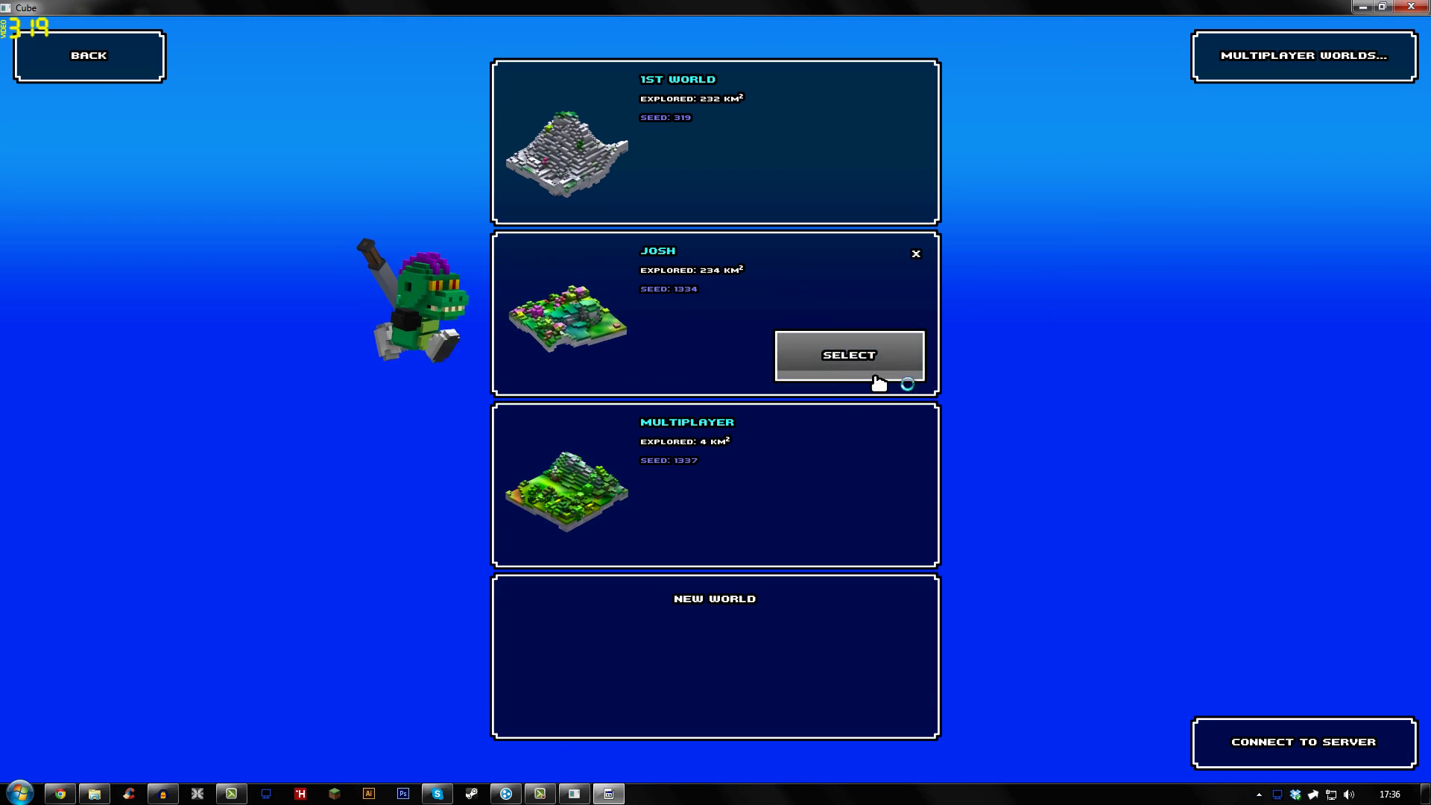
{"action": "left_click", "coordinate": [1241, 743]}
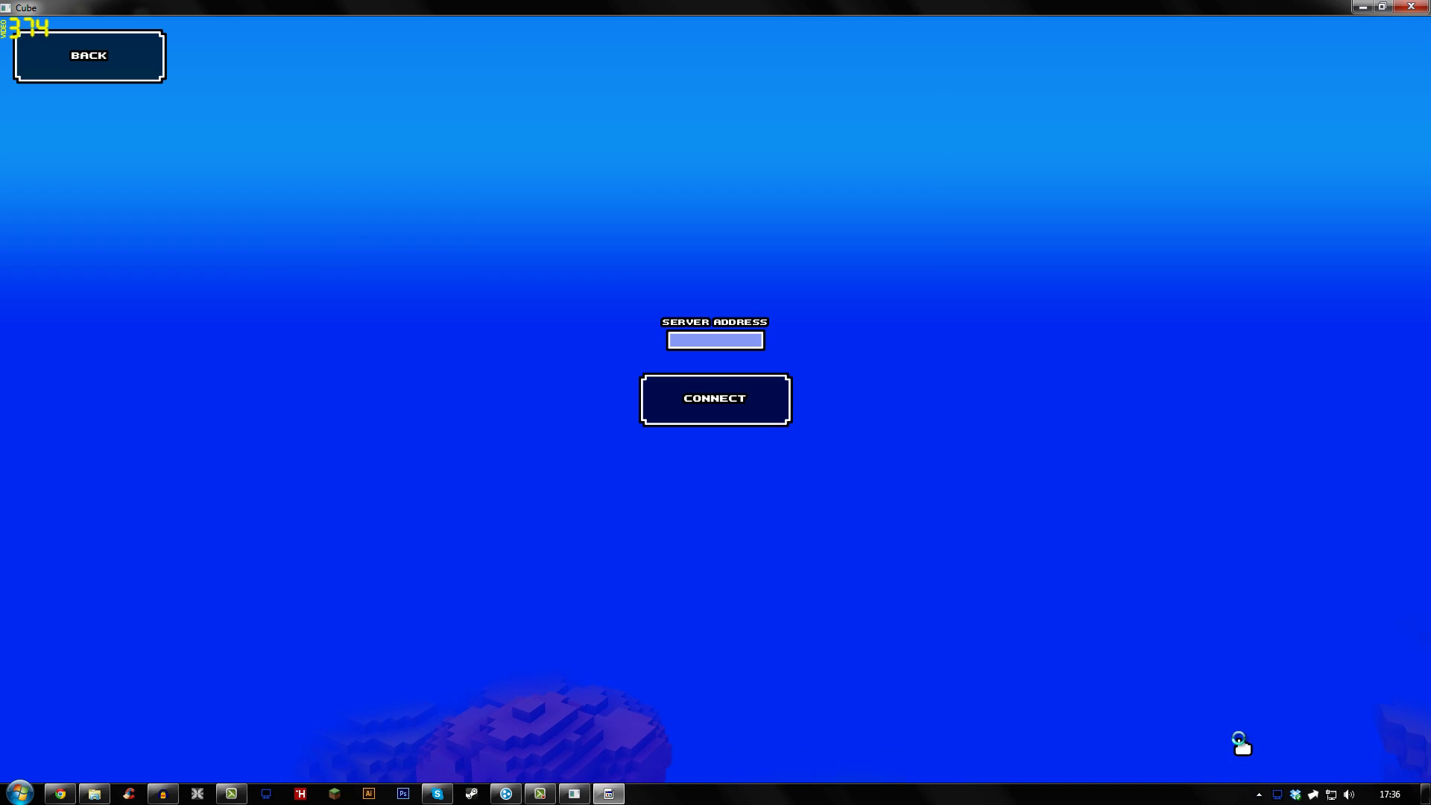
Read the Hamachi IP, then connect Cube World to the server at 25.95.88.46
{"action": "left_click", "coordinate": [506, 794]}
{"action": "left_click", "coordinate": [671, 30]}
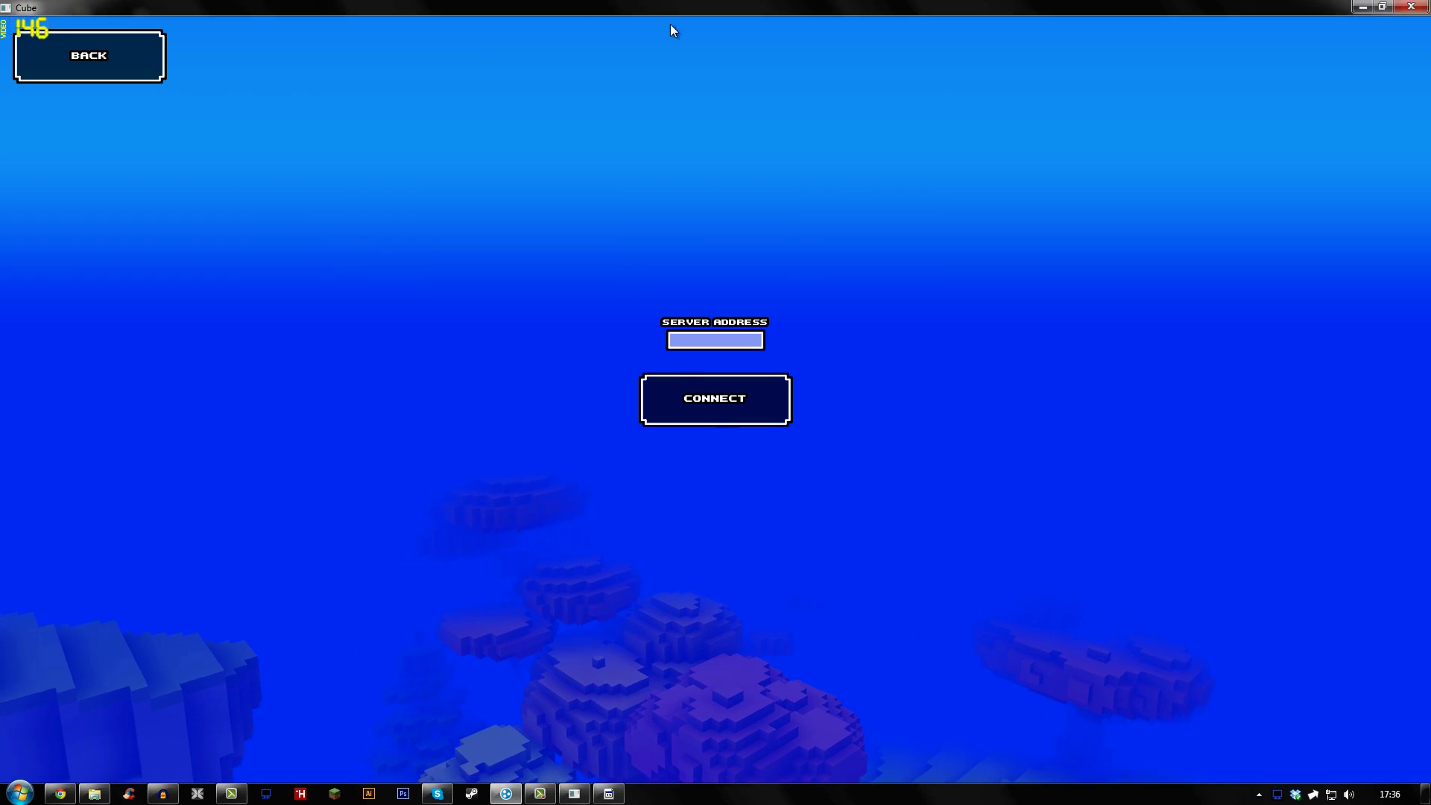
{"action": "left_click_drag", "start_coordinate": [671, 9], "coordinate": [1039, 134]}
{"action": "left_click", "coordinate": [1021, 304]}
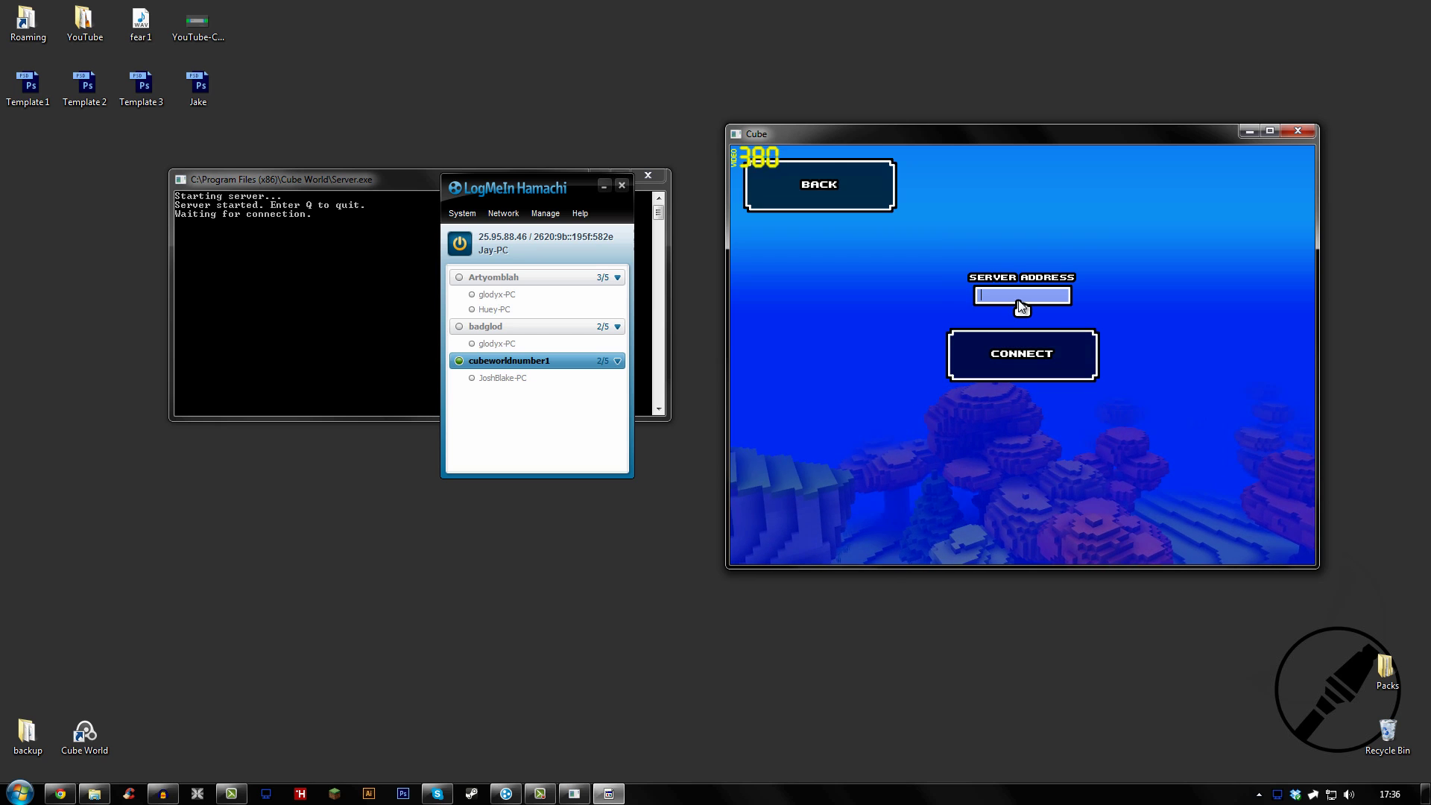
{"action": "type", "text": "2"}
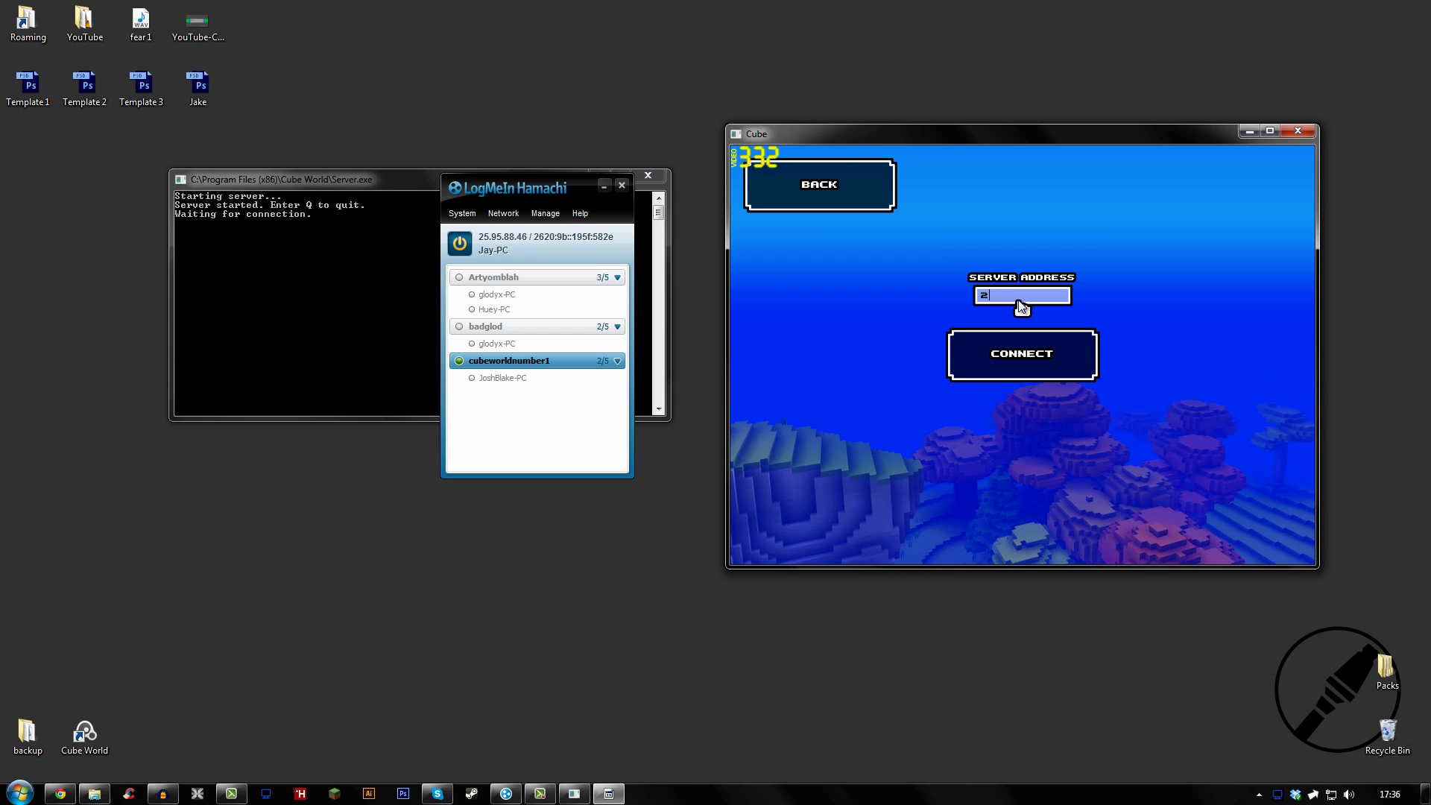
{"action": "type", "text": "5."}
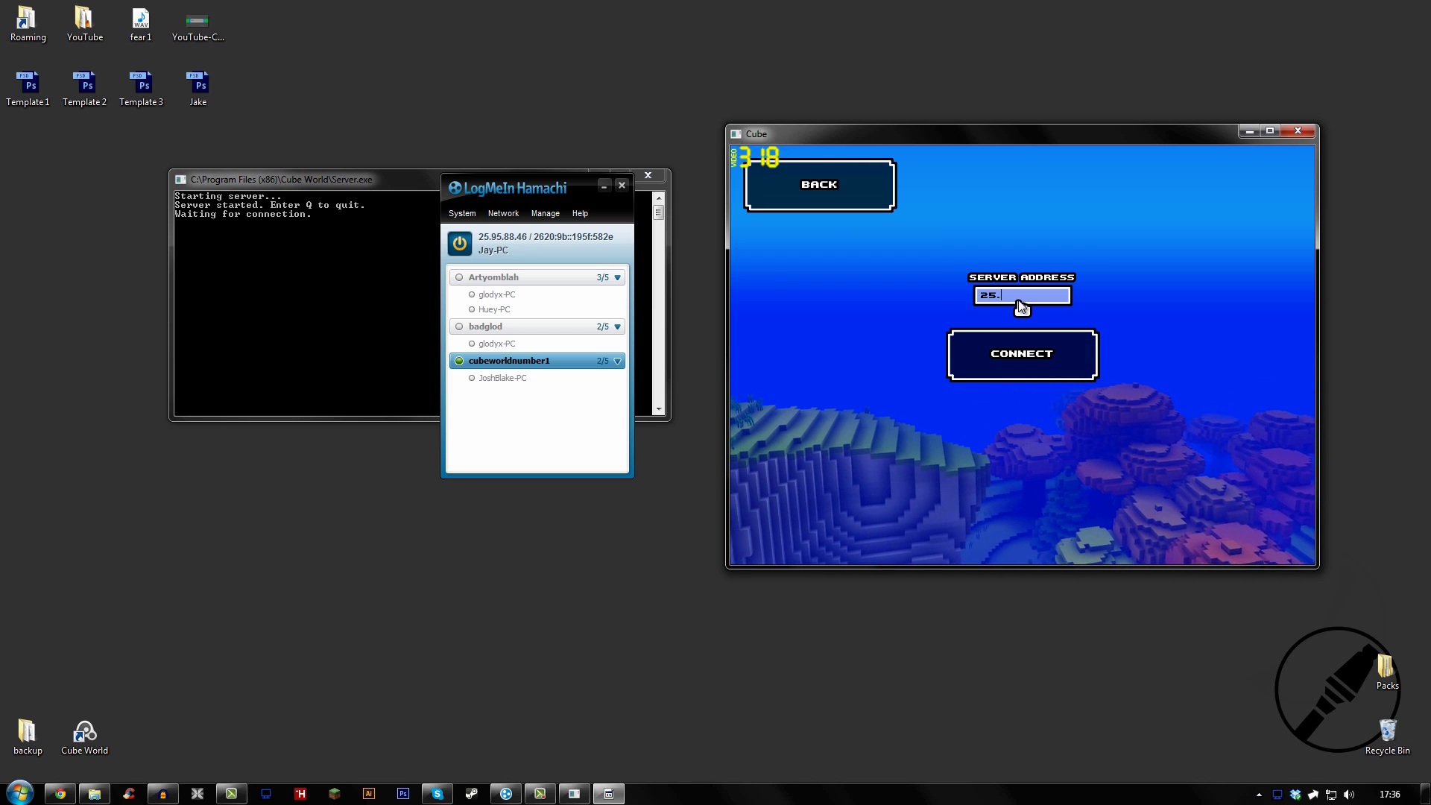
{"action": "type", "text": "95."}
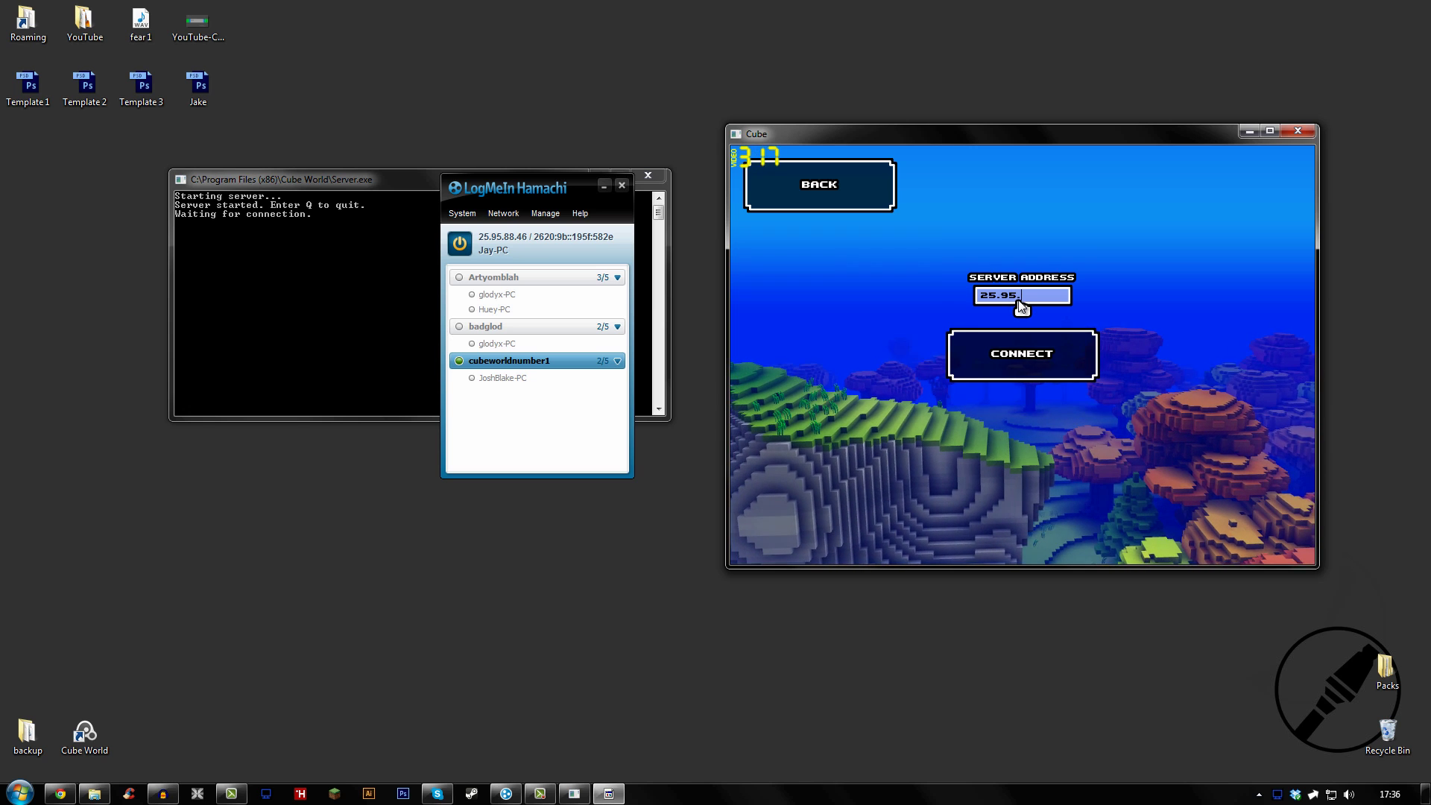
{"action": "type", "text": "78"}
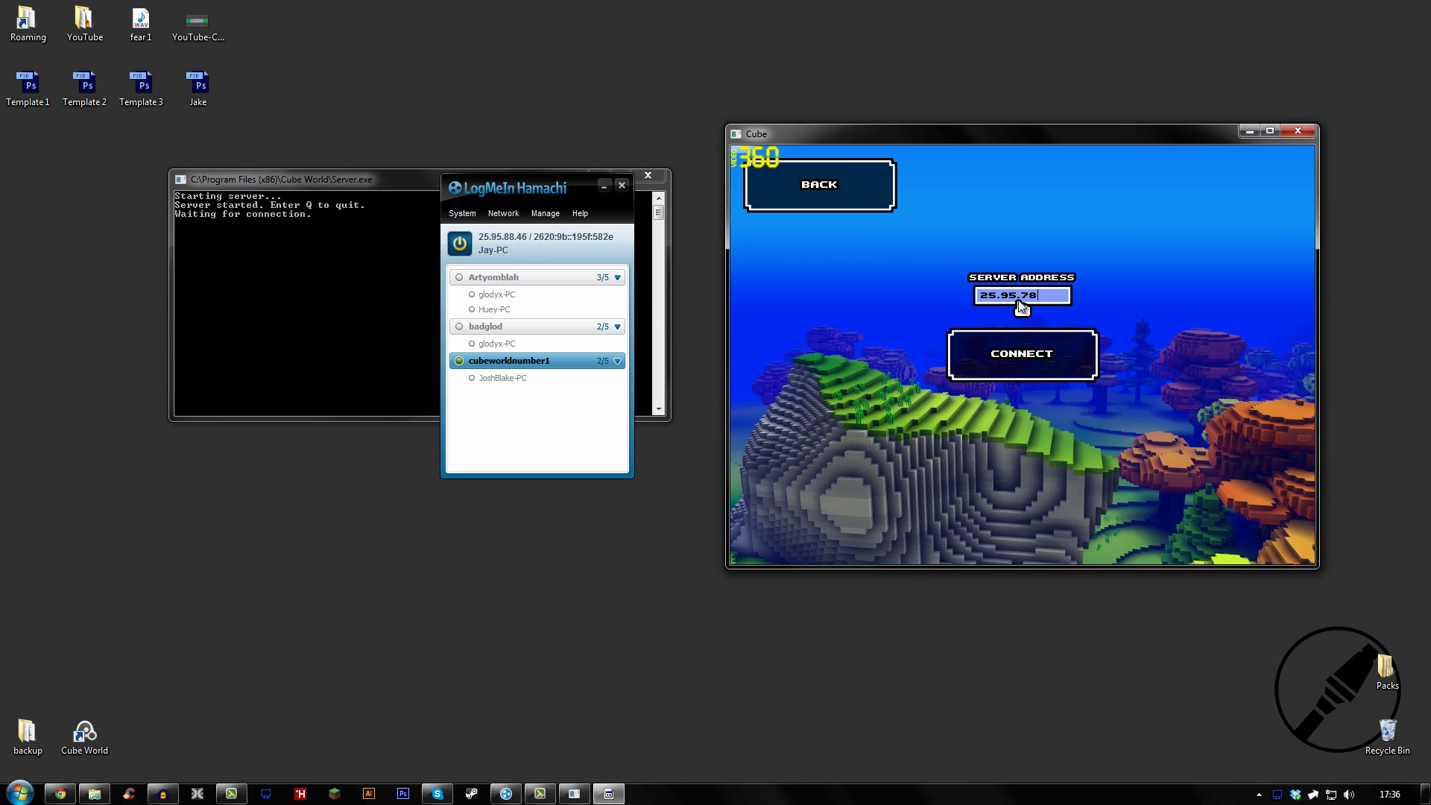
{"action": "key", "text": "BackSpace"}
{"action": "key", "text": "BackSpace"}
{"action": "type", "text": "88.46"}
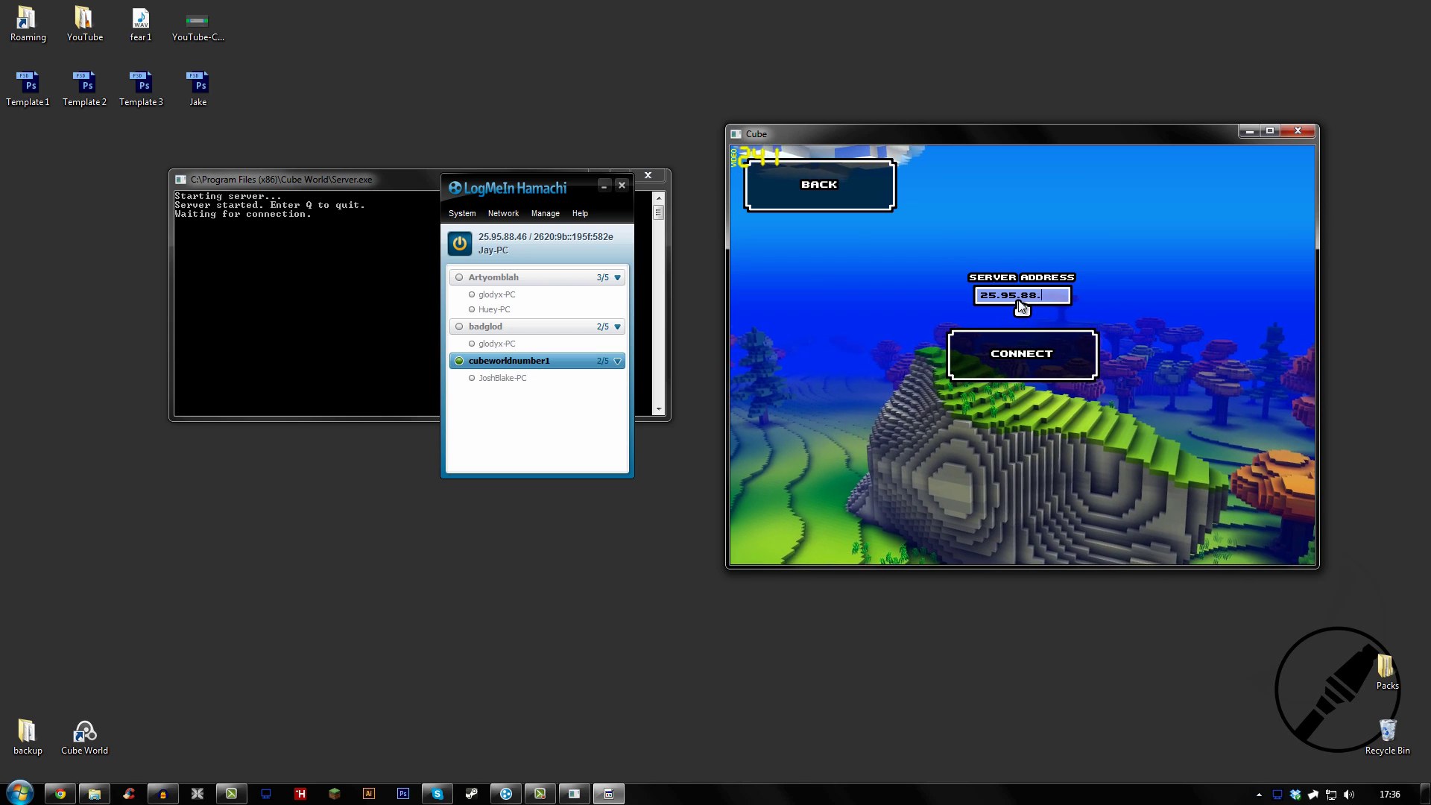
{"action": "left_click", "coordinate": [1025, 354]}
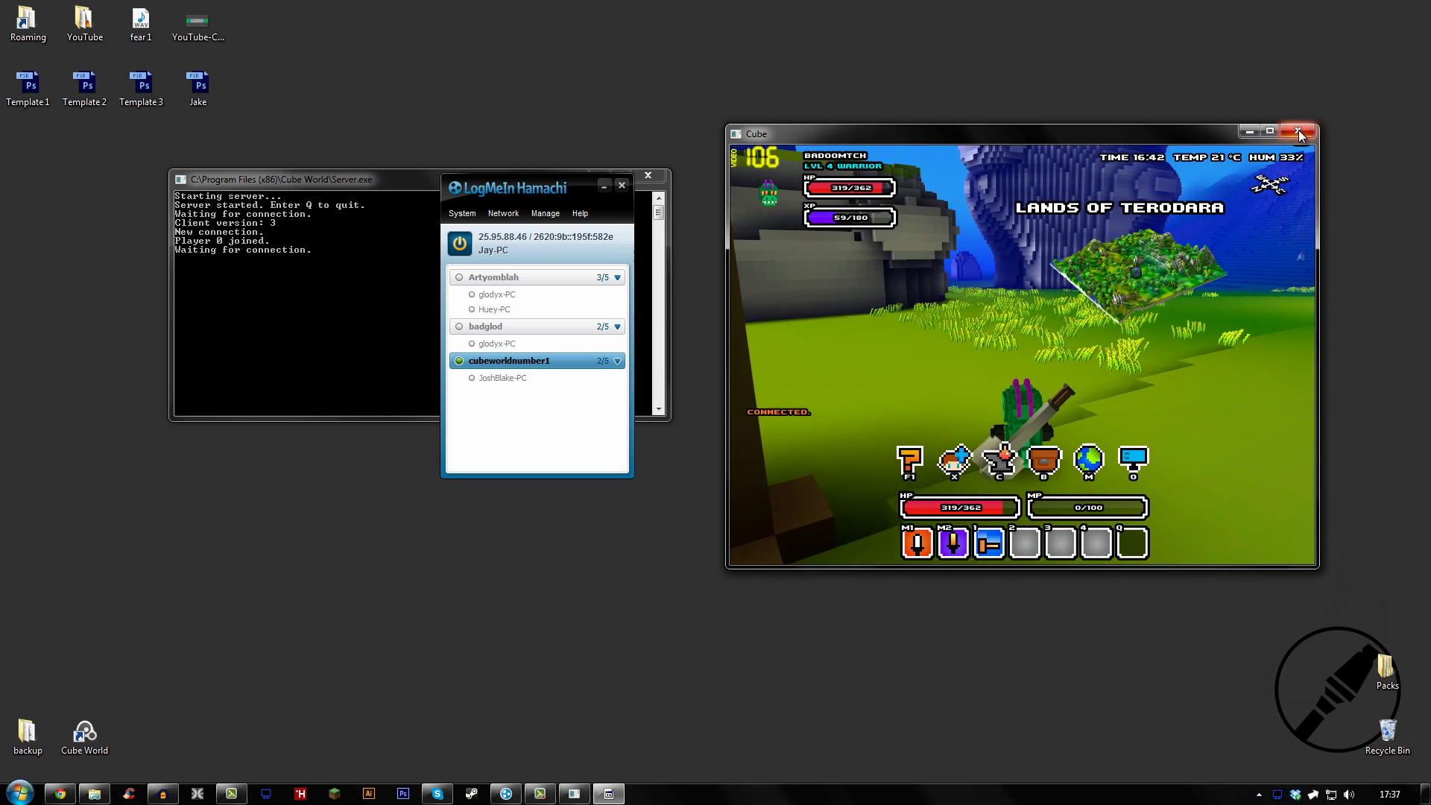
Close the Cube World game window, leaving the server console and Hamachi open
{"action": "left_click", "coordinate": [1299, 132]}
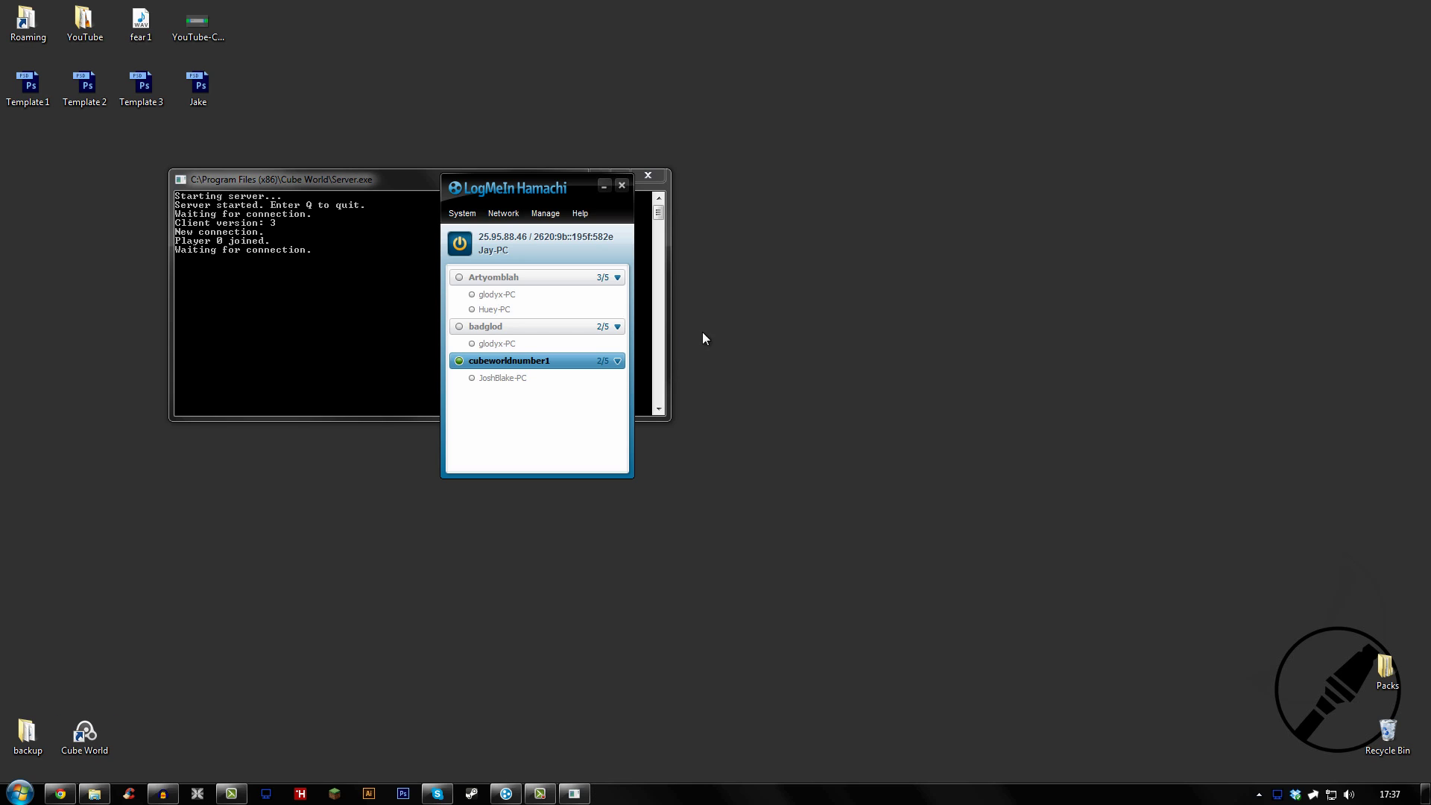